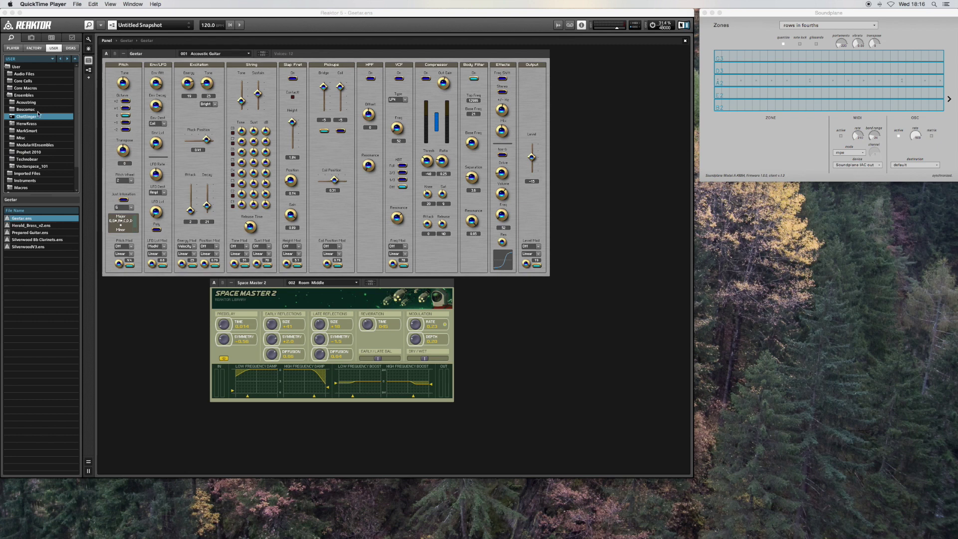
Bring Reaktor to the front and show the Geetar ensemble's structure view.
{"action": "left_click", "coordinate": [130, 43]}
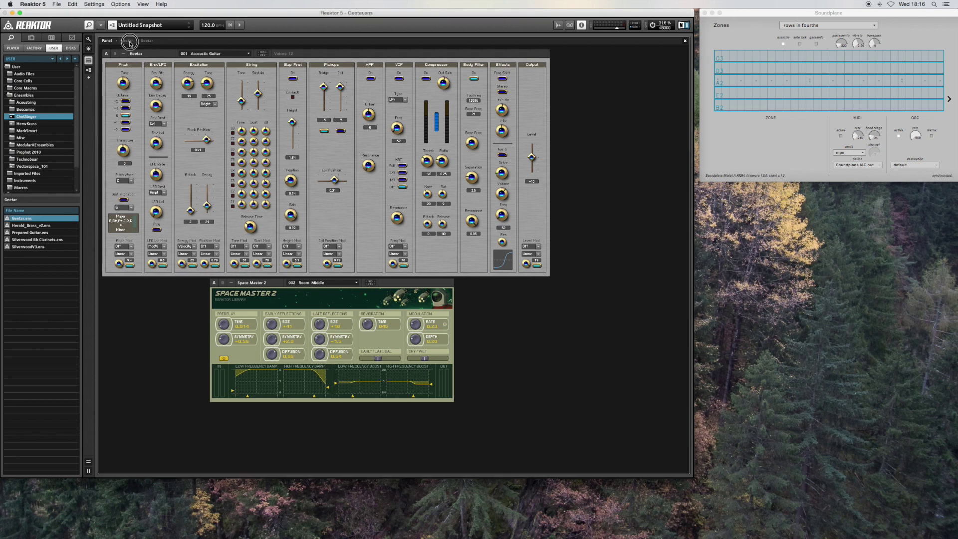
{"action": "left_click", "coordinate": [127, 41]}
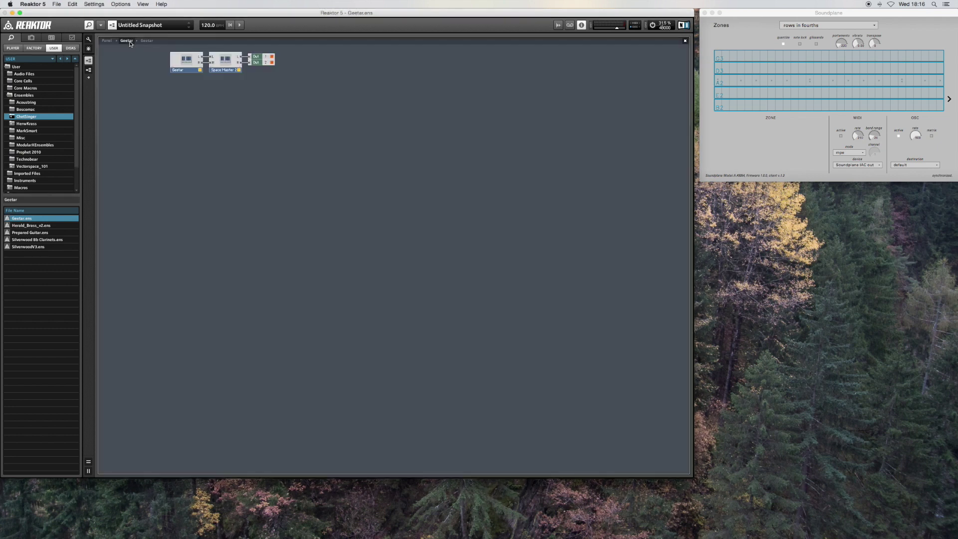
Inside the Geetar instrument, insert a MarkSmart VpC-Midi macro below the Exciter and String modules.
{"action": "double_click", "coordinate": [184, 62]}
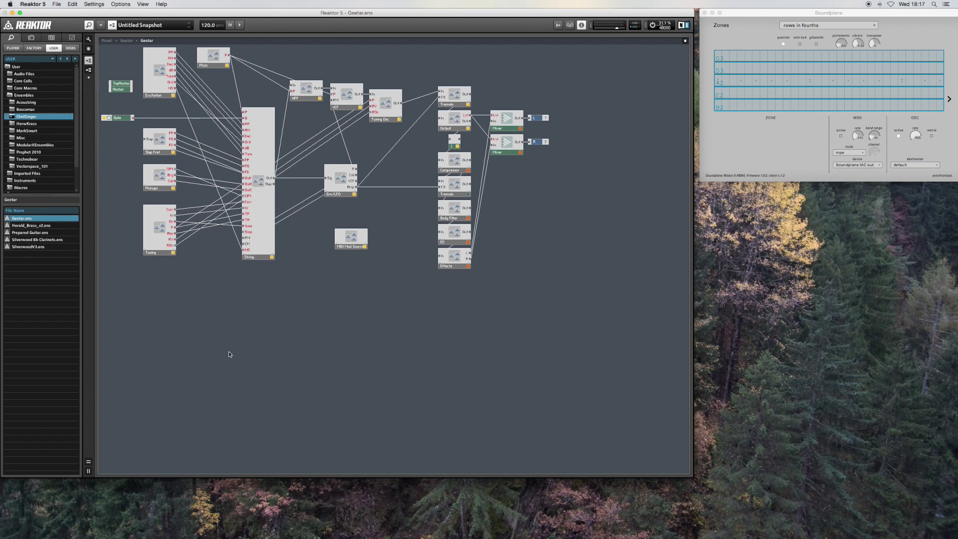
{"action": "right_click", "coordinate": [239, 332]}
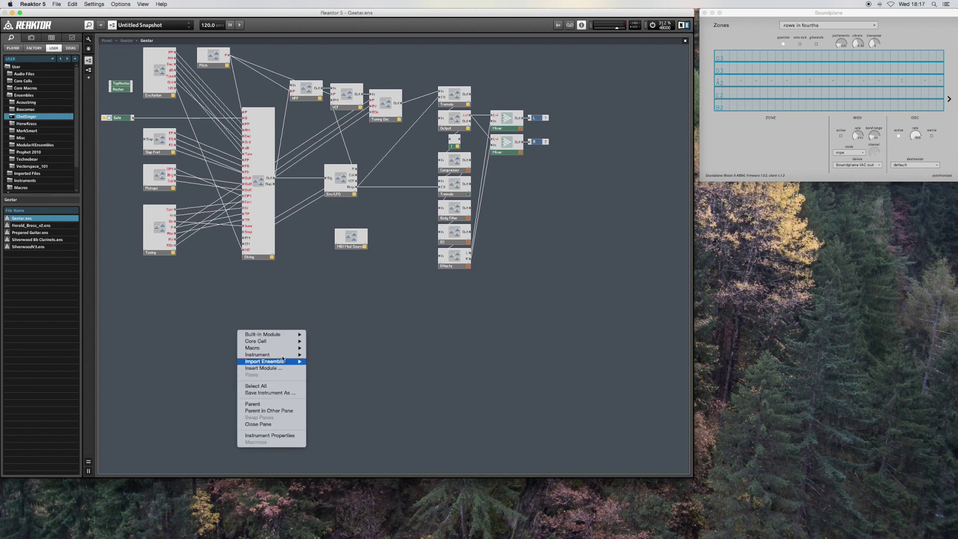
{"action": "mouse_move", "coordinate": [276, 346]}
{"action": "mouse_move", "coordinate": [362, 393]}
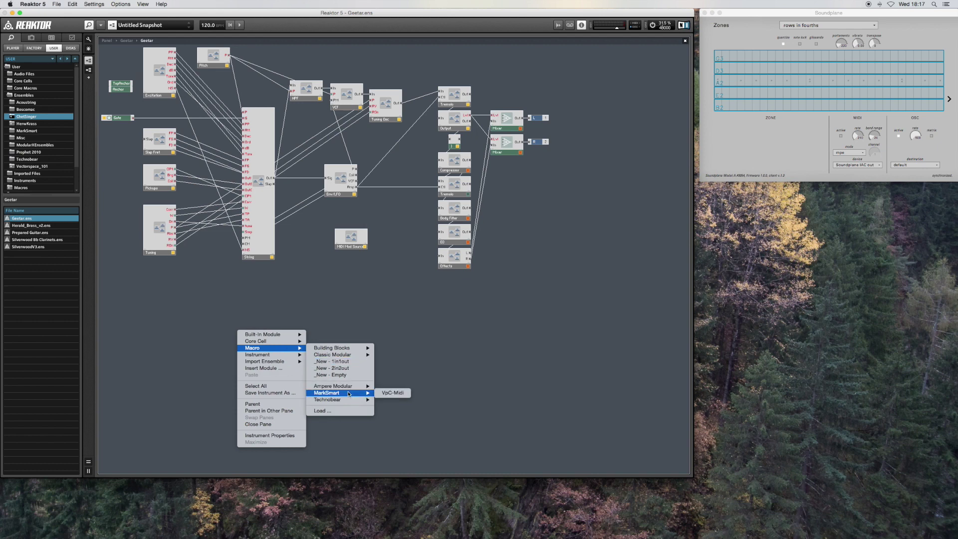
{"action": "left_click", "coordinate": [393, 393]}
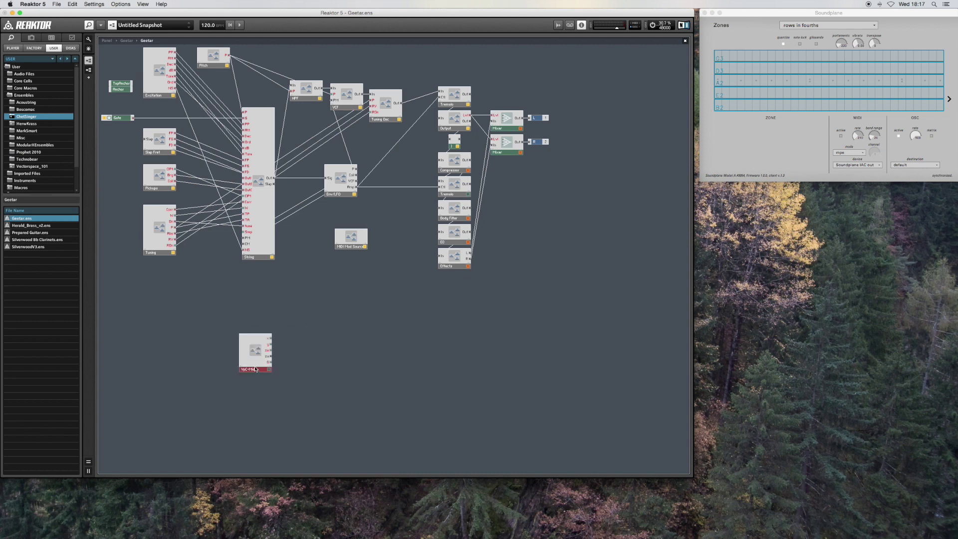
{"action": "left_click_drag", "start_coordinate": [255, 369], "coordinate": [236, 351]}
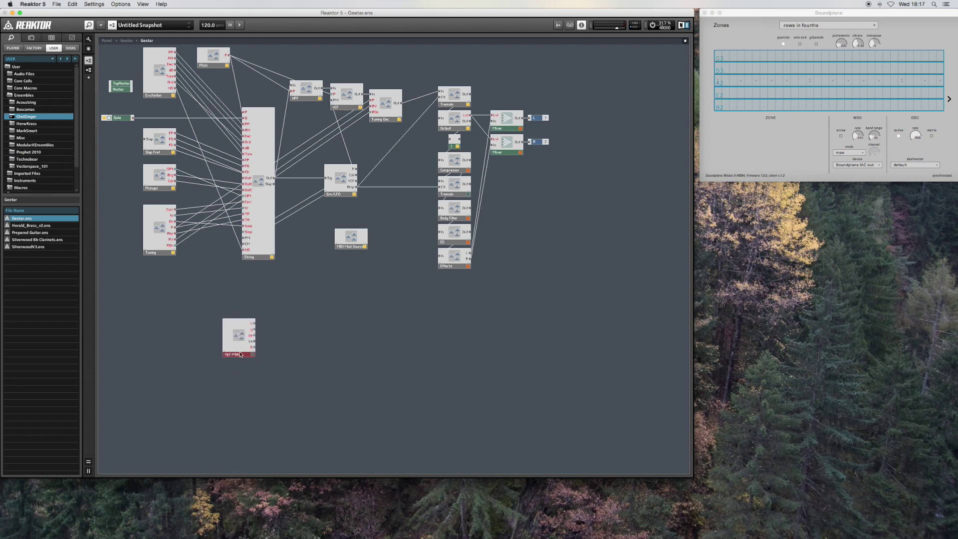
{"action": "mouse_move", "coordinate": [239, 349]}
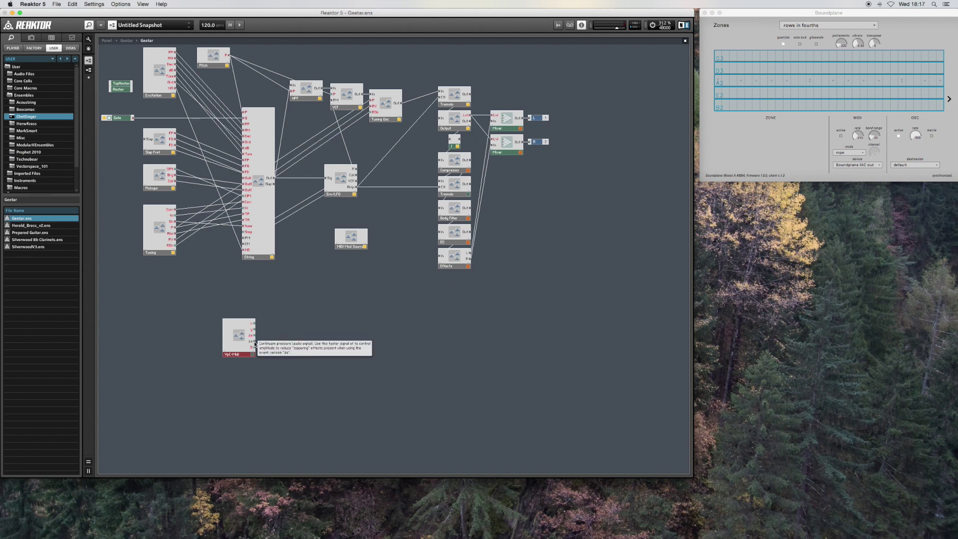
Insert the Technobear T3D-OSC macro directly under VpC-Midi.
{"action": "right_click", "coordinate": [254, 382]}
{"action": "mouse_move", "coordinate": [254, 382]}
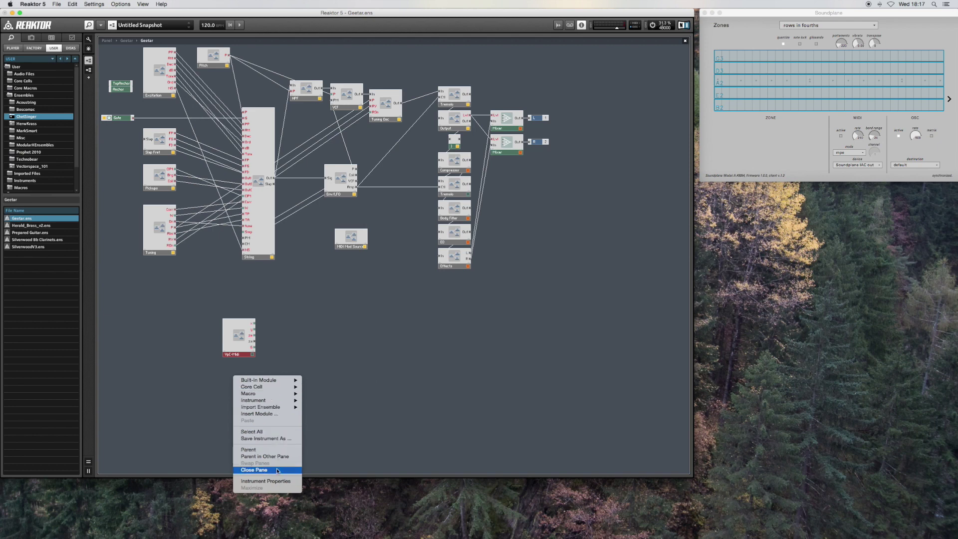
{"action": "mouse_move", "coordinate": [294, 393]}
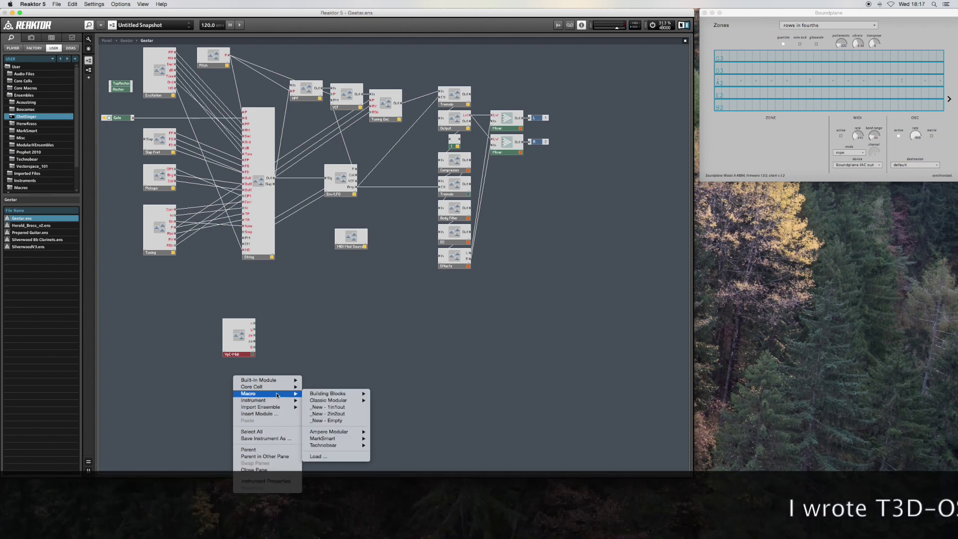
{"action": "mouse_move", "coordinate": [324, 445]}
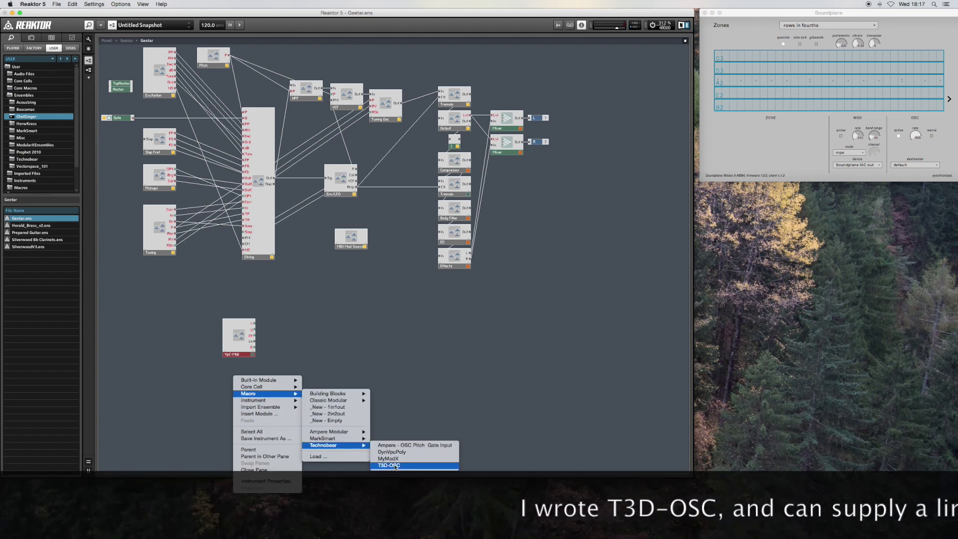
{"action": "left_click", "coordinate": [377, 458]}
{"action": "left_click_drag", "start_coordinate": [249, 383], "coordinate": [236, 370]}
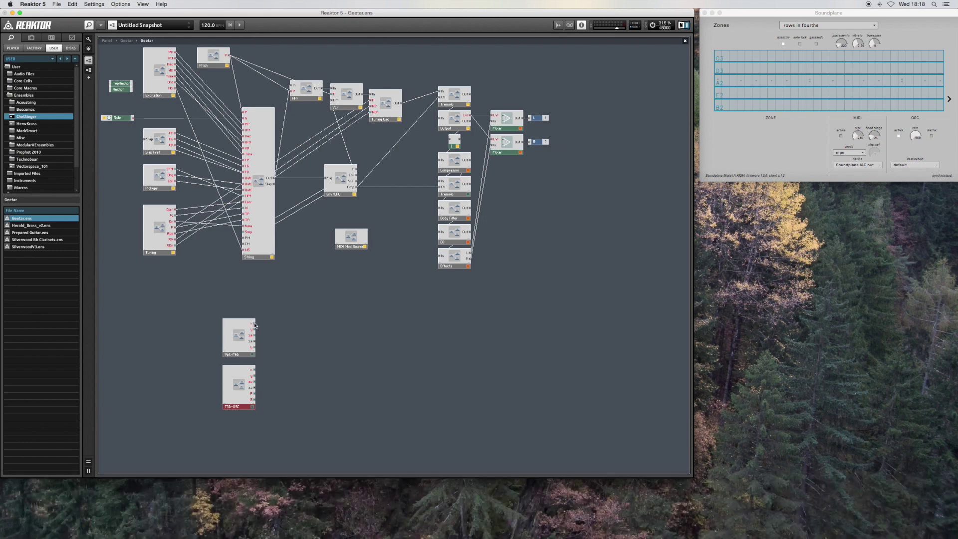
Delete the VpC-Midi macro and move T3D-OSC up into its spot.
{"action": "left_click", "coordinate": [234, 329]}
{"action": "key", "text": "Delete"}
{"action": "left_click_drag", "start_coordinate": [234, 377], "coordinate": [233, 321]}
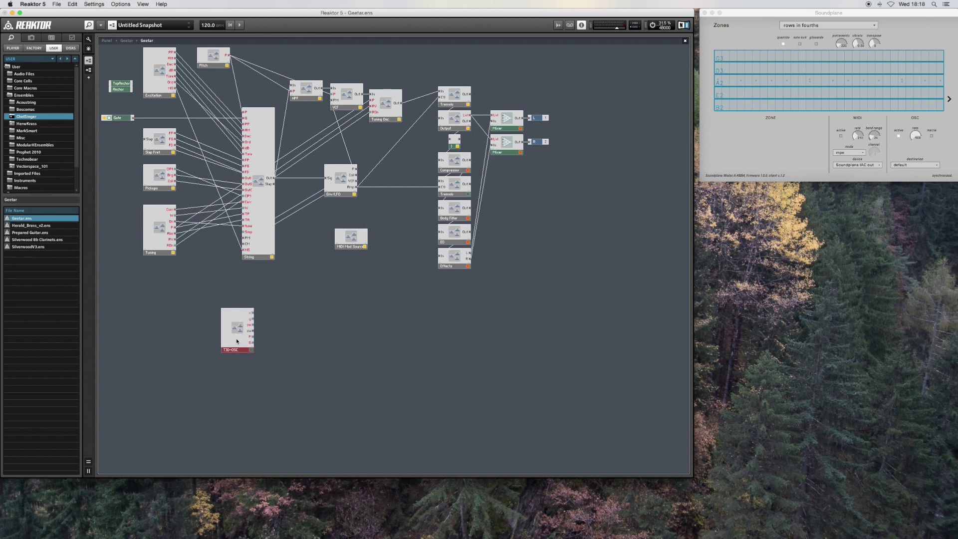
Add three Send terminals, each wired to a T3D-OSC output.
{"action": "left_click", "coordinate": [72, 40]}
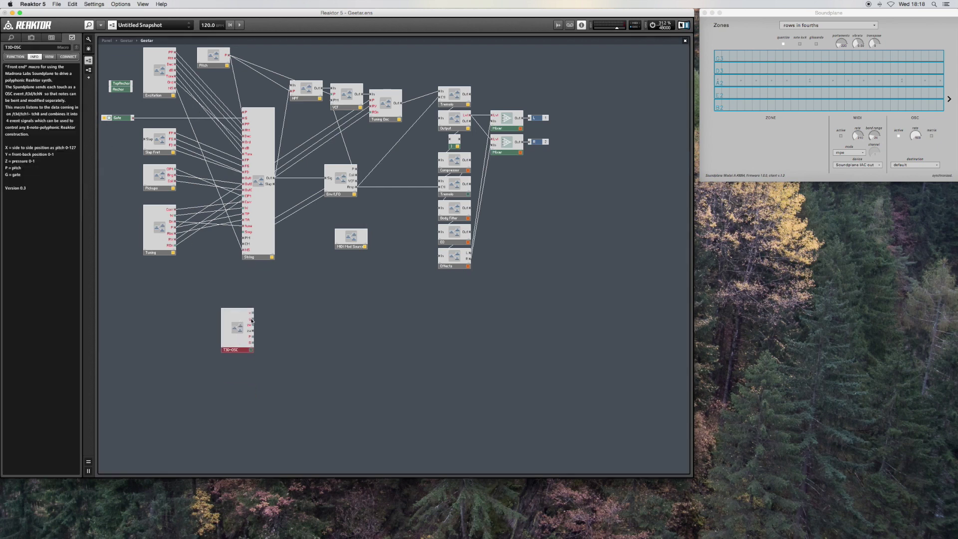
{"action": "left_click", "coordinate": [300, 323]}
{"action": "double_click", "coordinate": [301, 326]}
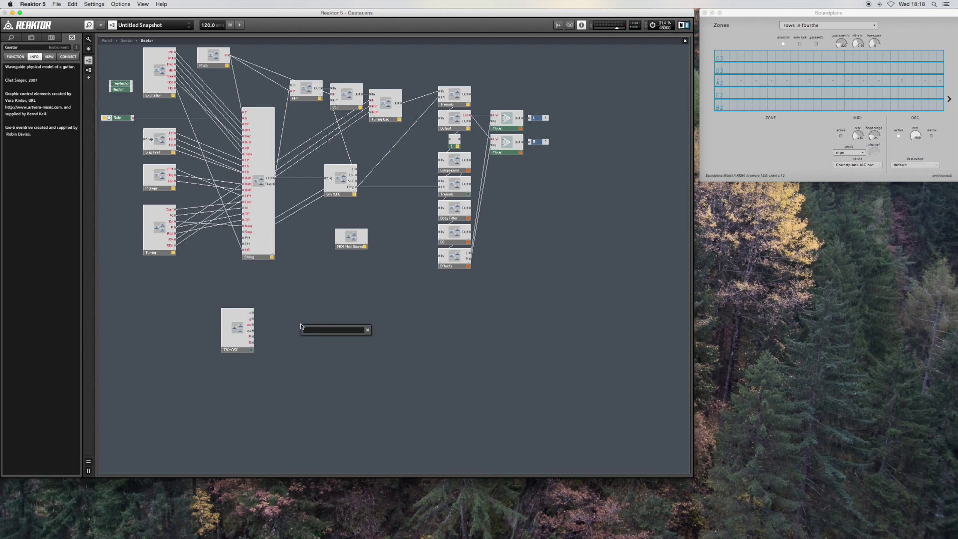
{"action": "type", "text": "Send"}
{"action": "key", "text": "Return"}
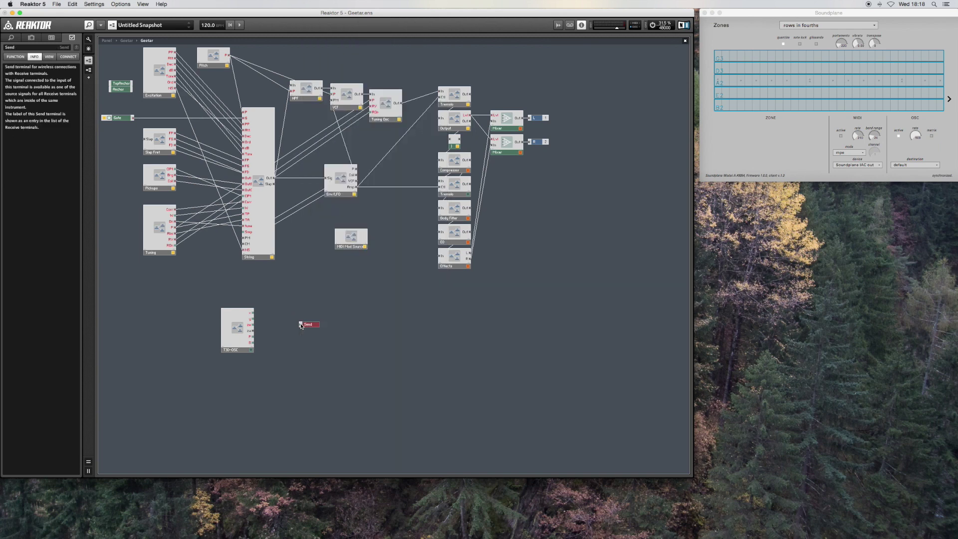
{"action": "mouse_move", "coordinate": [300, 324]}
{"action": "left_mouse_down"}
{"action": "mouse_move", "coordinate": [255, 320]}
{"action": "mouse_move", "coordinate": [308, 319]}
{"action": "left_mouse_up"}
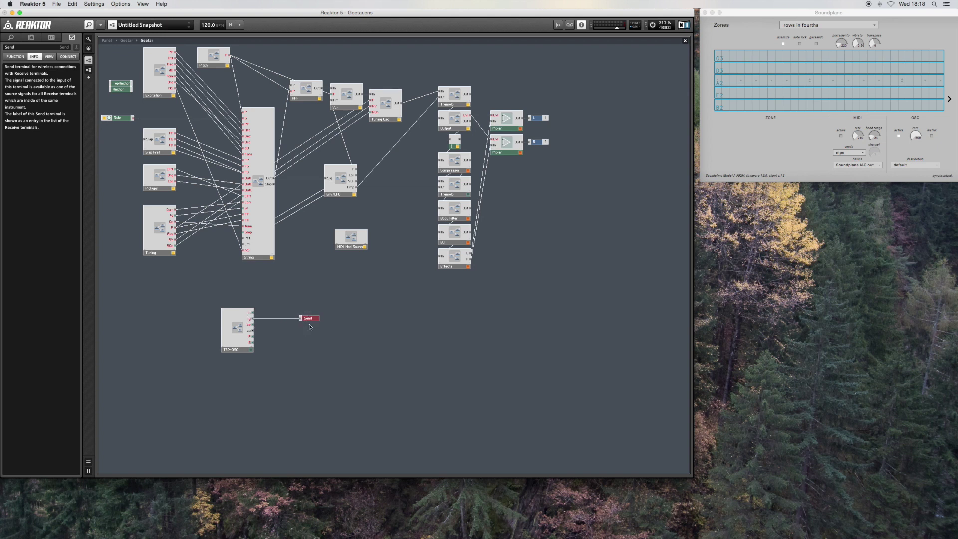
{"action": "double_click", "coordinate": [329, 343]}
{"action": "key", "text": "Return"}
{"action": "mouse_move", "coordinate": [329, 343]}
{"action": "left_mouse_down"}
{"action": "mouse_move", "coordinate": [310, 324]}
{"action": "mouse_move", "coordinate": [301, 337]}
{"action": "left_mouse_up"}
{"action": "key", "text": "super+c"}
{"action": "key", "text": "super+v"}
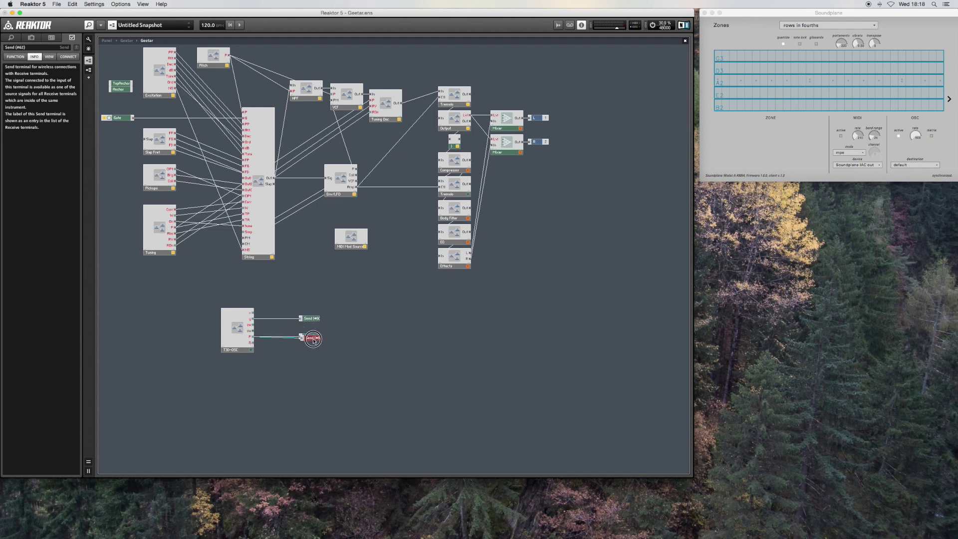
{"action": "mouse_move", "coordinate": [309, 339]}
{"action": "left_mouse_down"}
{"action": "mouse_move", "coordinate": [278, 345]}
{"action": "mouse_move", "coordinate": [301, 342]}
{"action": "left_mouse_up"}
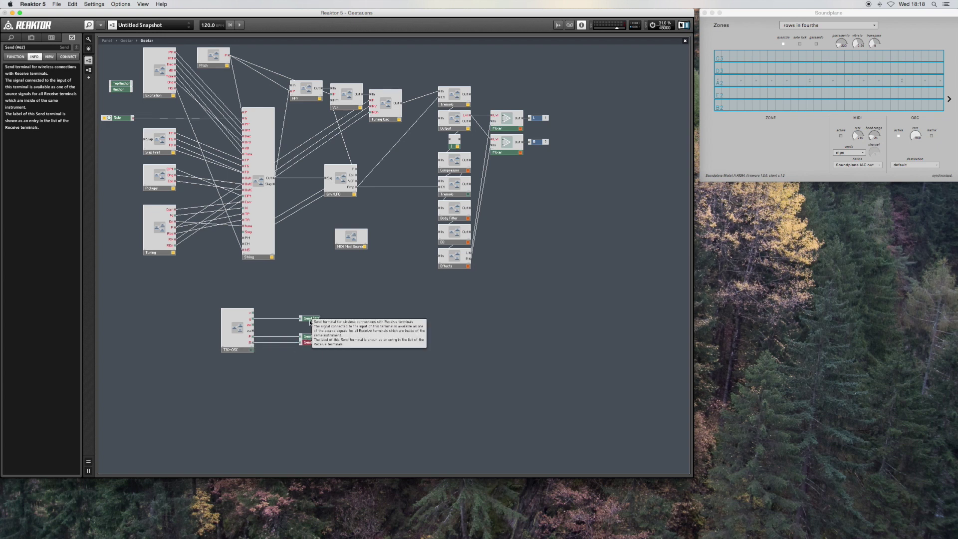
Label the first Send terminal TB-y.
{"action": "left_click", "coordinate": [309, 320]}
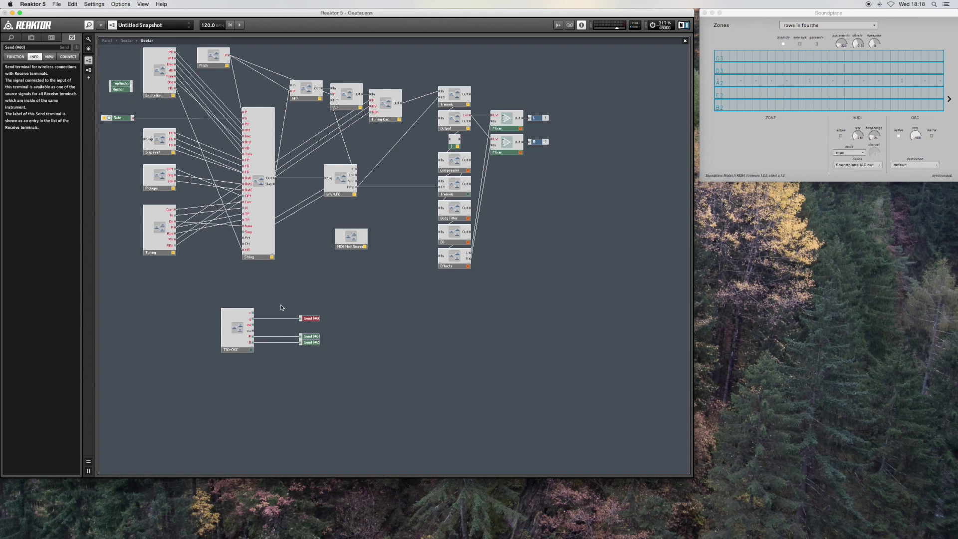
{"action": "left_click", "coordinate": [30, 48]}
{"action": "type", "text": "TB-uSend"}
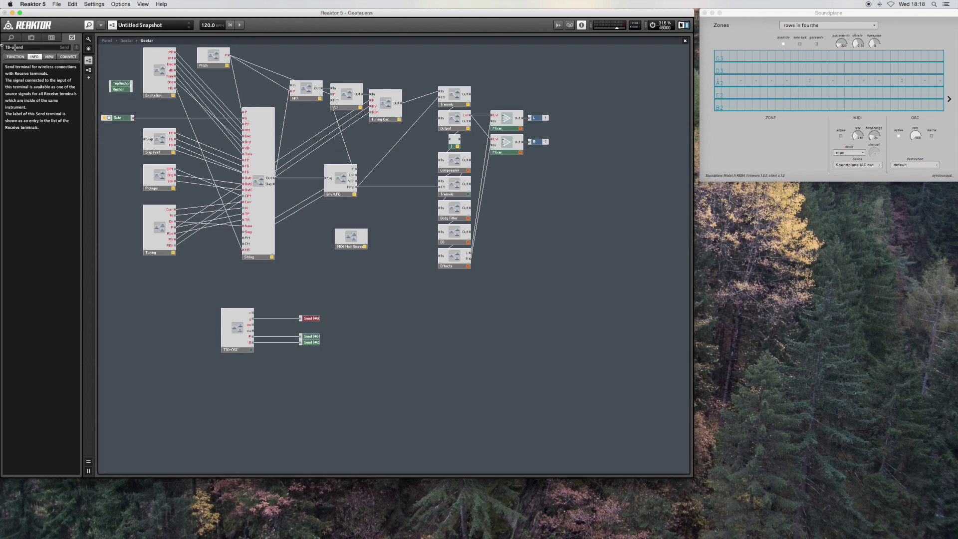
{"action": "key", "text": "Delete"}
{"action": "key", "text": "Delete"}
{"action": "key", "text": "Delete"}
{"action": "key", "text": "BackSpace"}
{"action": "type", "text": "y"}
{"action": "key", "text": "Return"}
Label the second Send terminal TB-P.
{"action": "left_click", "coordinate": [310, 339]}
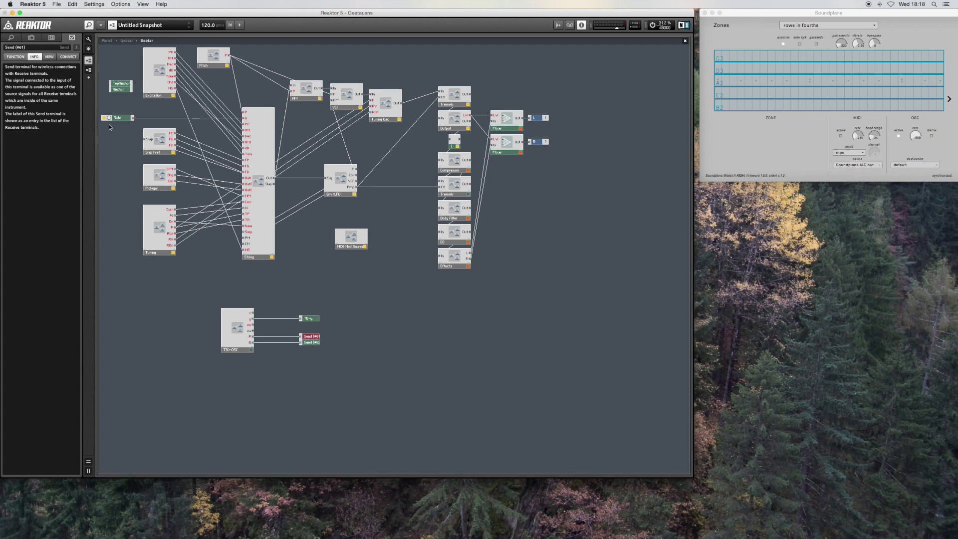
{"action": "left_click", "coordinate": [2, 44]}
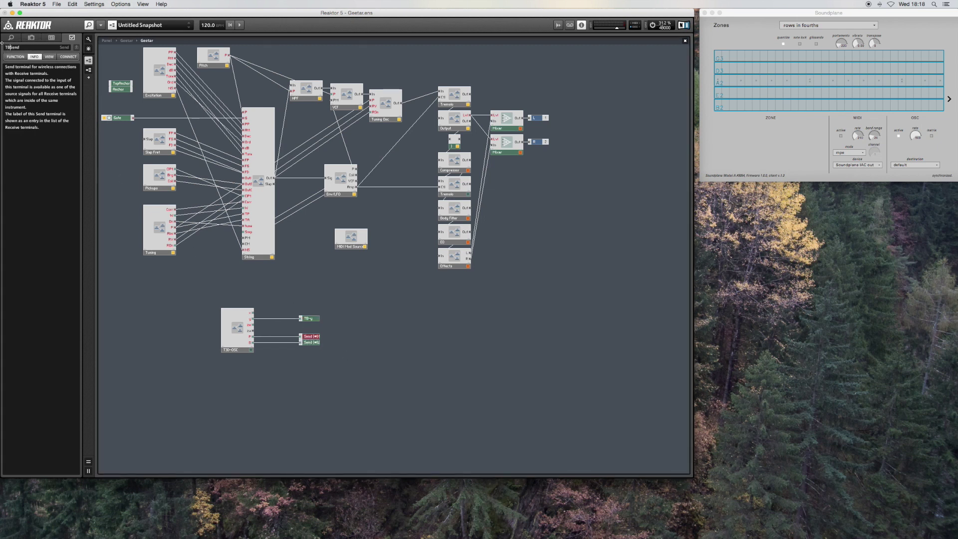
{"action": "type", "text": "TB-P"}
{"action": "key", "text": "shift+End"}
{"action": "key", "text": "BackSpace"}
{"action": "key", "text": "BackSpace"}
{"action": "key", "text": "Return"}
Label the third Send terminal TB-G.
{"action": "left_click", "coordinate": [307, 342]}
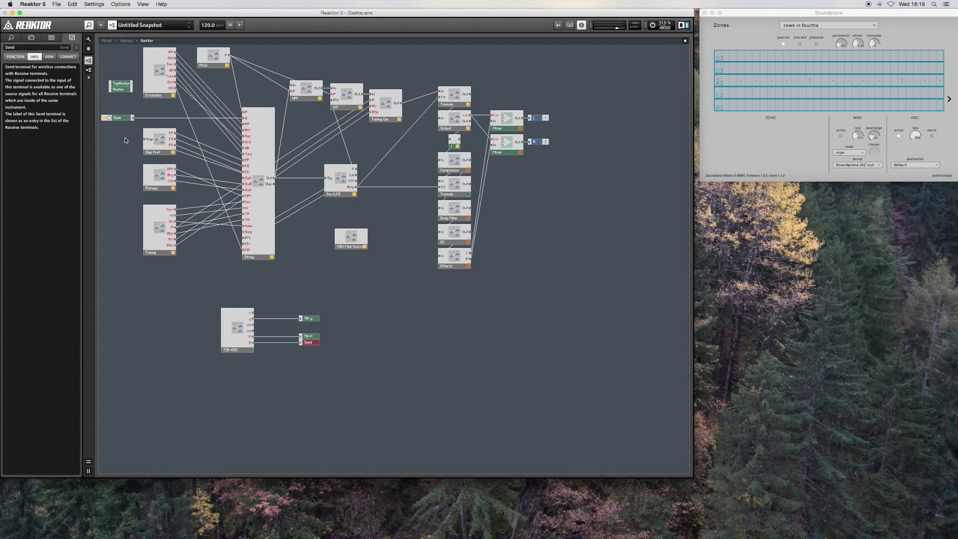
{"action": "left_click_drag", "start_coordinate": [25, 49], "coordinate": [2, 47]}
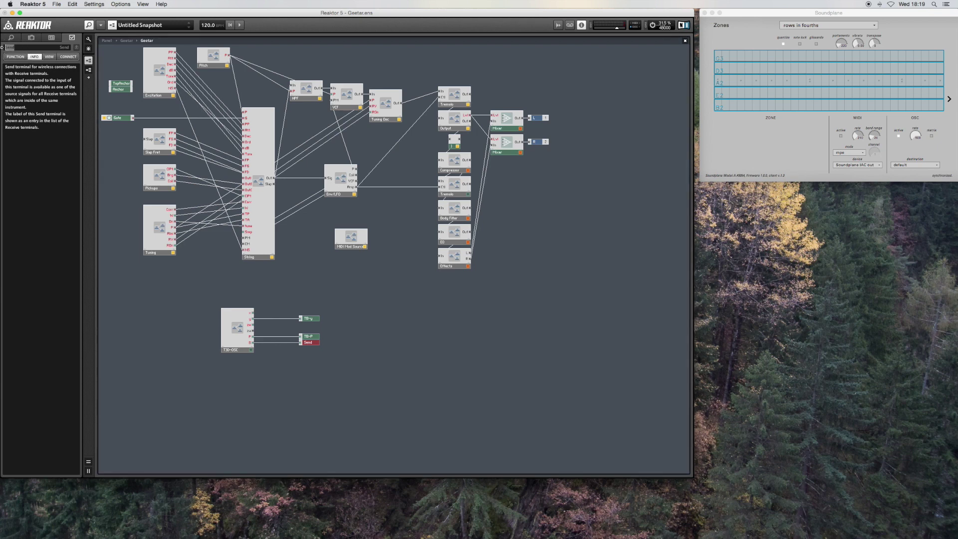
{"action": "type", "text": "TB-G"}
{"action": "key", "text": "Return"}
Check the TB-G terminal's settings and delete the Gate module.
{"action": "left_click", "coordinate": [15, 57]}
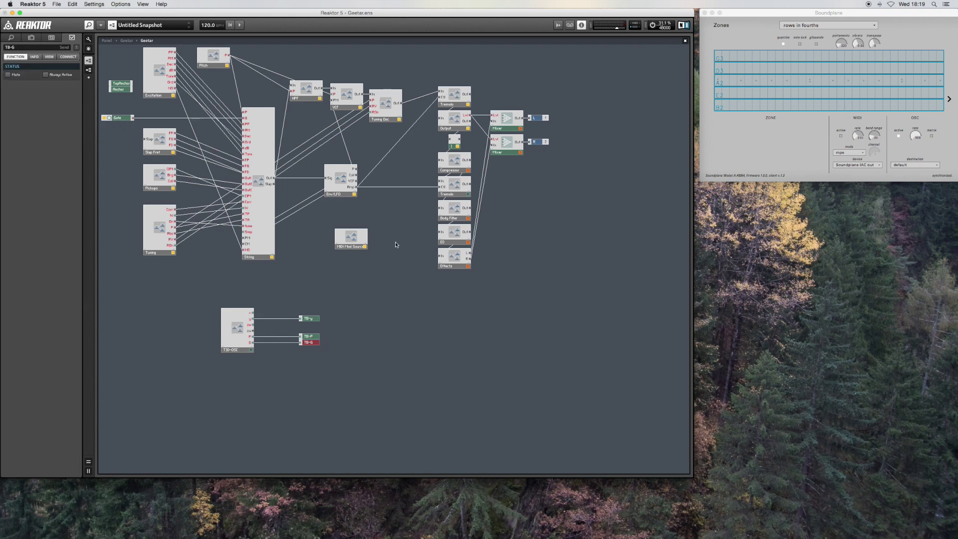
{"action": "left_click", "coordinate": [119, 118]}
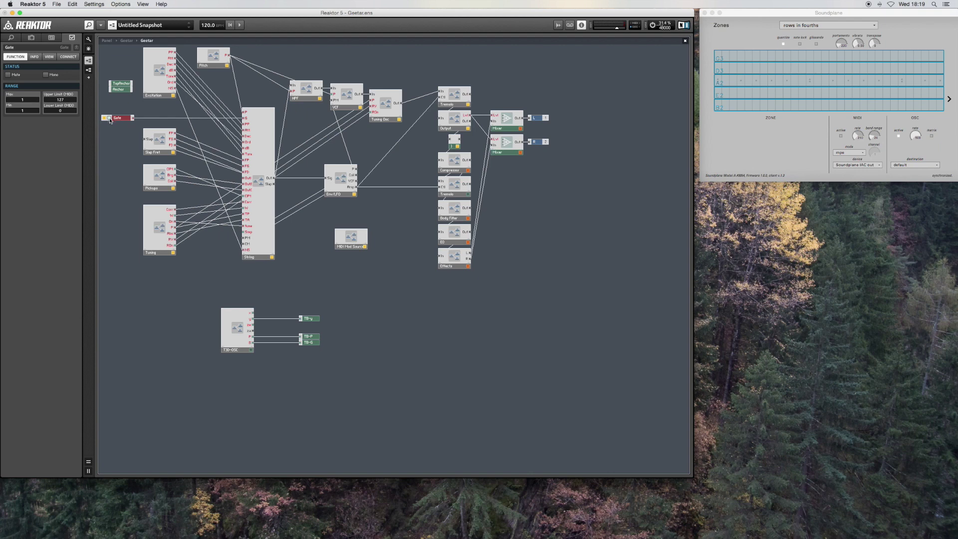
{"action": "key", "text": "Delete"}
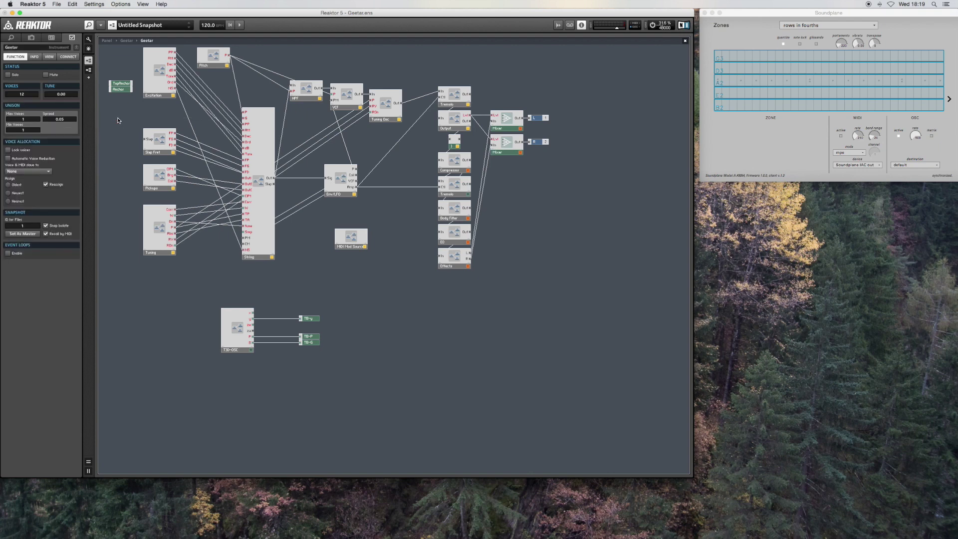
Add a Receive connected to TB-G and wire it into String's G input.
{"action": "double_click", "coordinate": [117, 118]}
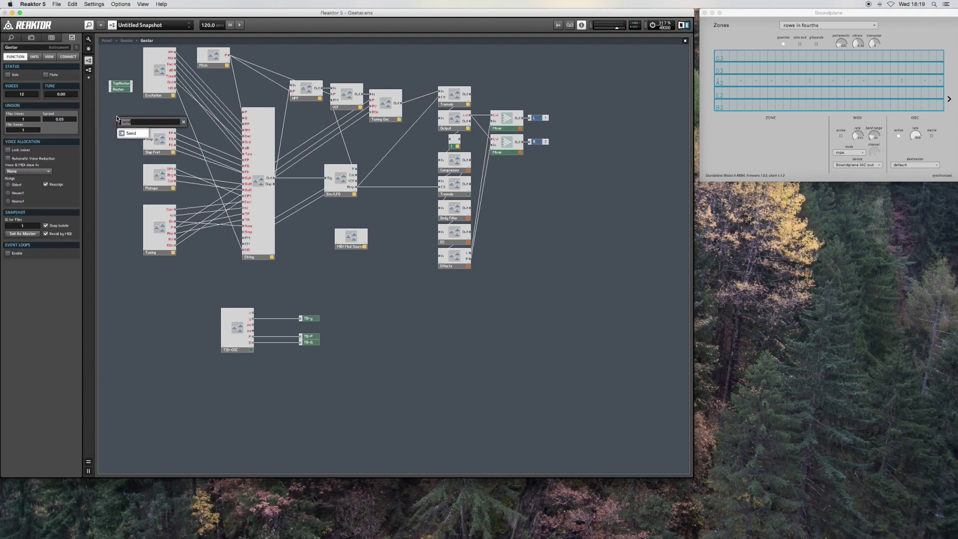
{"action": "type", "text": "Rec"}
{"action": "key", "text": "Return"}
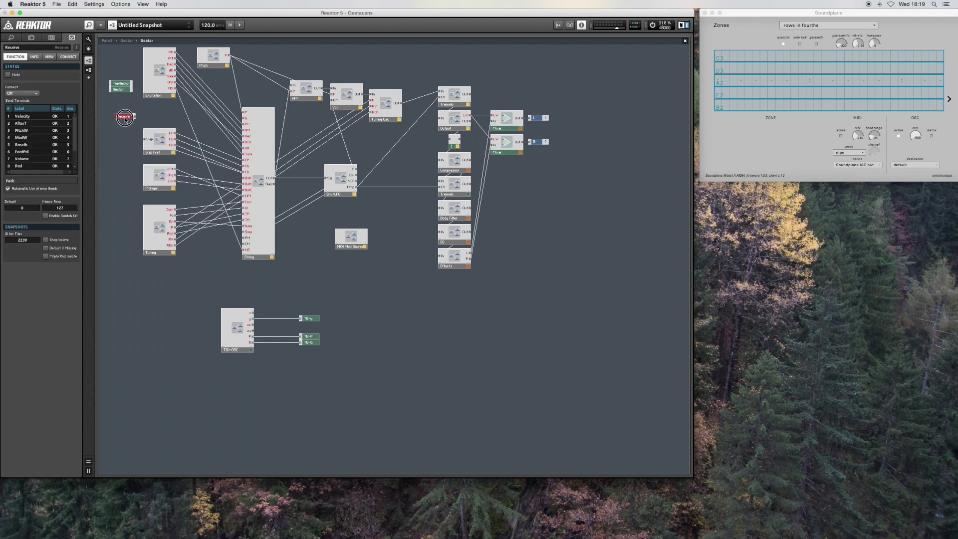
{"action": "left_click", "coordinate": [27, 49]}
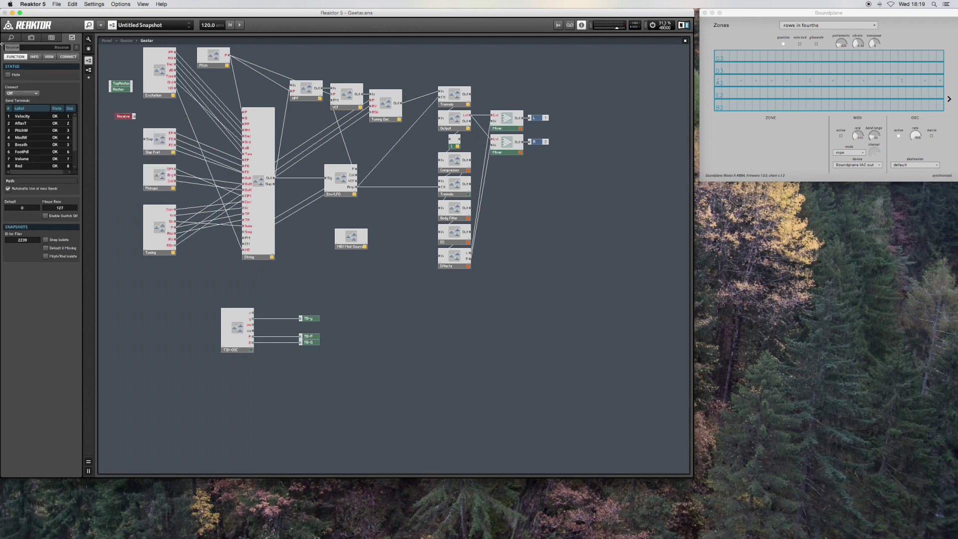
{"action": "type", "text": "TB-G"}
{"action": "left_click", "coordinate": [28, 95]}
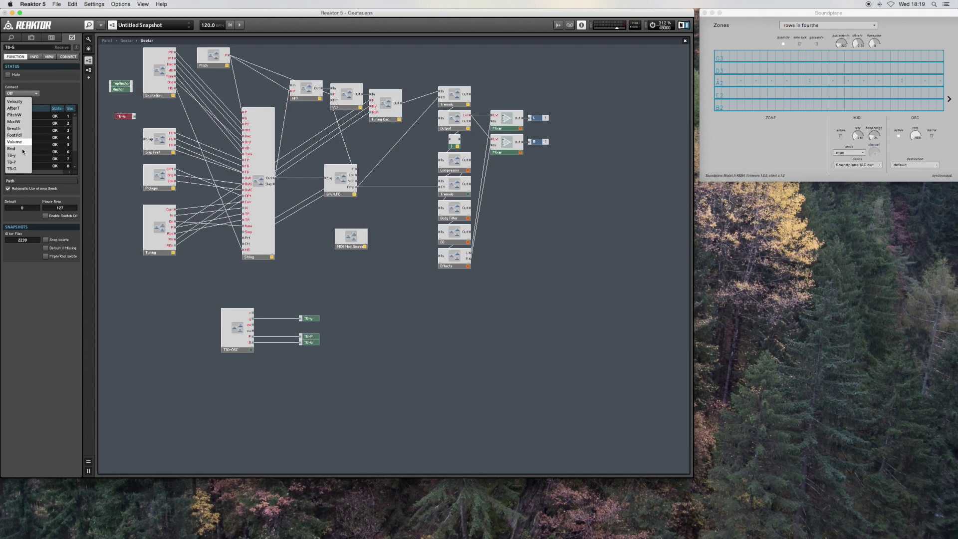
{"action": "left_click", "coordinate": [13, 169]}
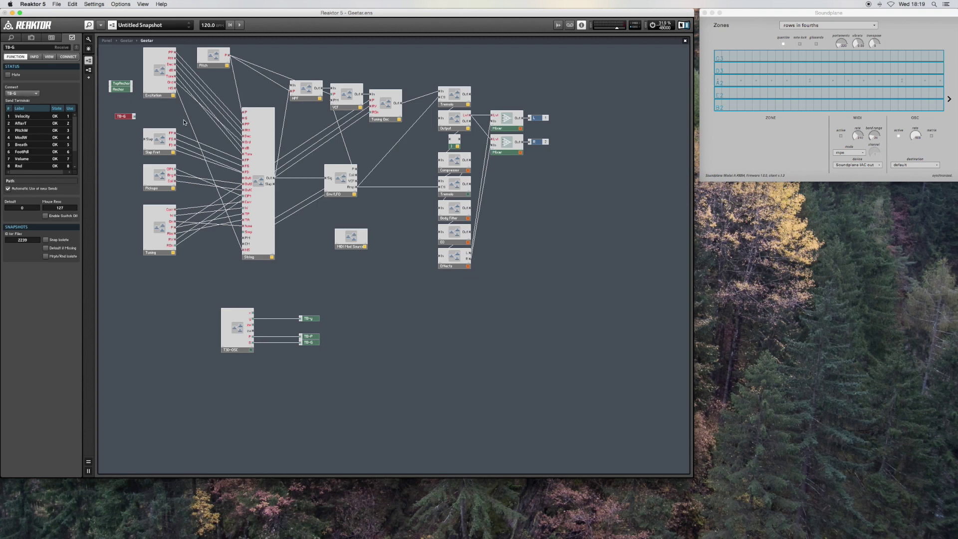
{"action": "left_click_drag", "start_coordinate": [131, 116], "coordinate": [244, 118]}
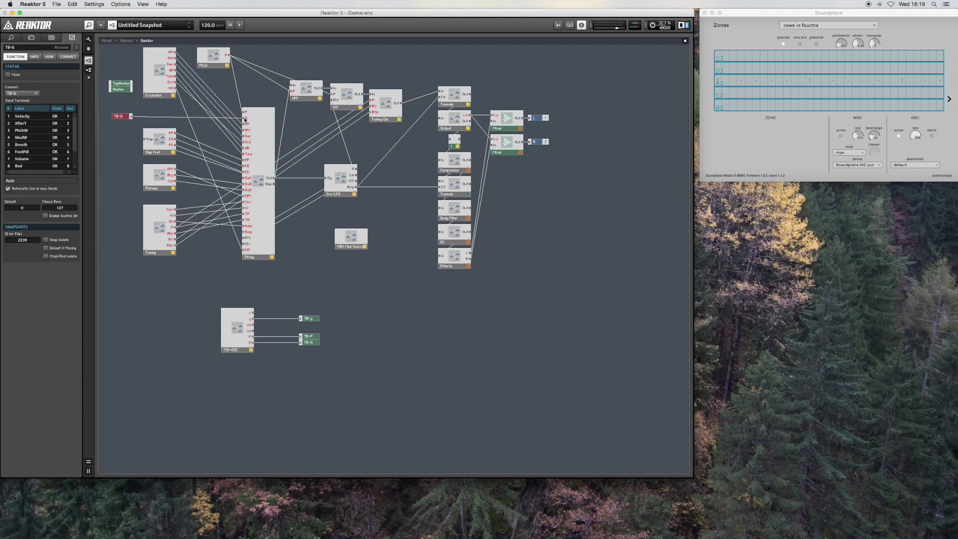
{"action": "left_click", "coordinate": [126, 119]}
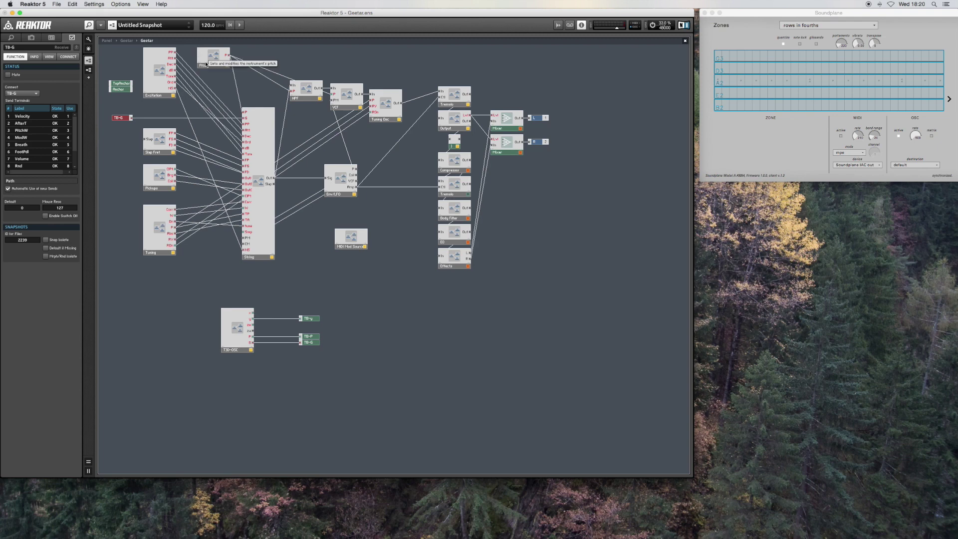
{"action": "left_click", "coordinate": [214, 58]}
Inside Pitch, add a Receive connected to TB-P and wire it into the adder before Smooth Power.
{"action": "double_click", "coordinate": [215, 59]}
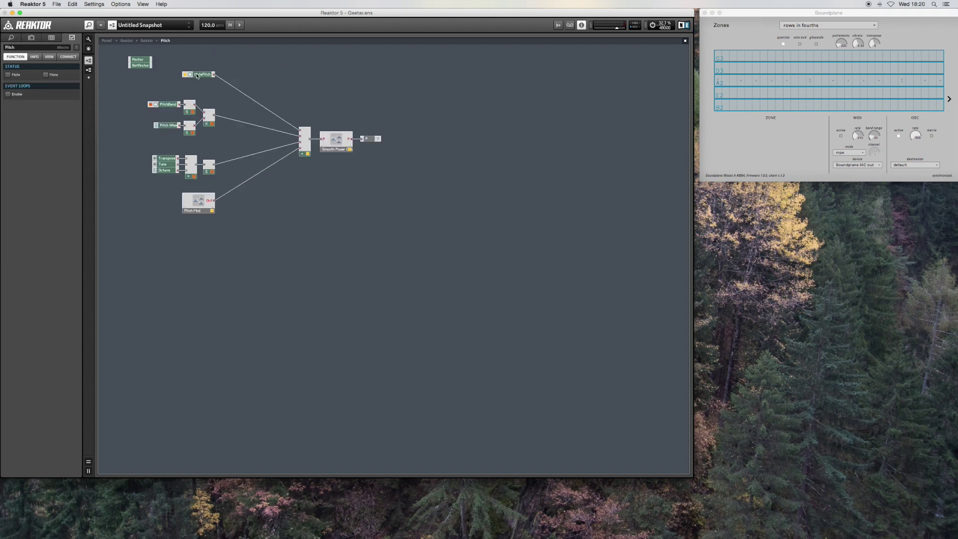
{"action": "double_click", "coordinate": [158, 89]}
{"action": "type", "text": "Rec"}
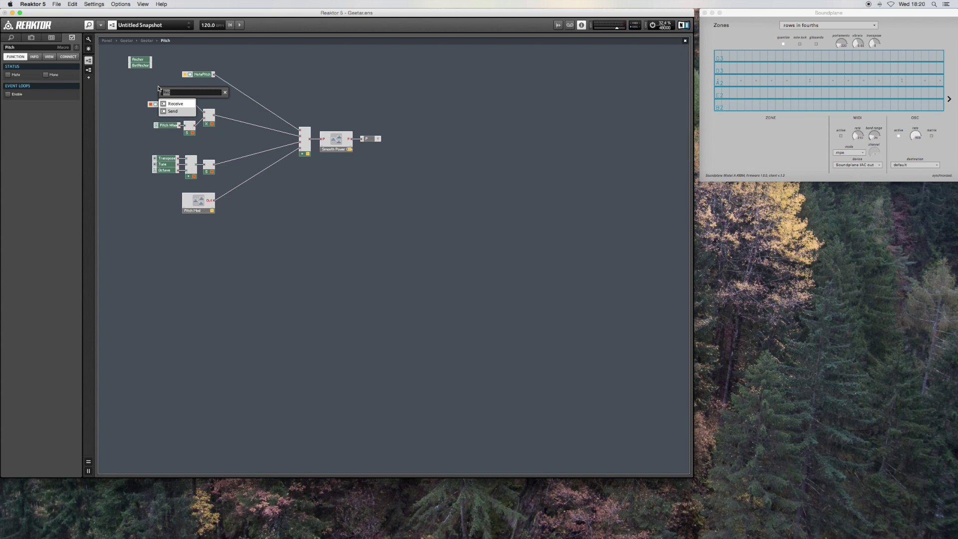
{"action": "key", "text": "Return"}
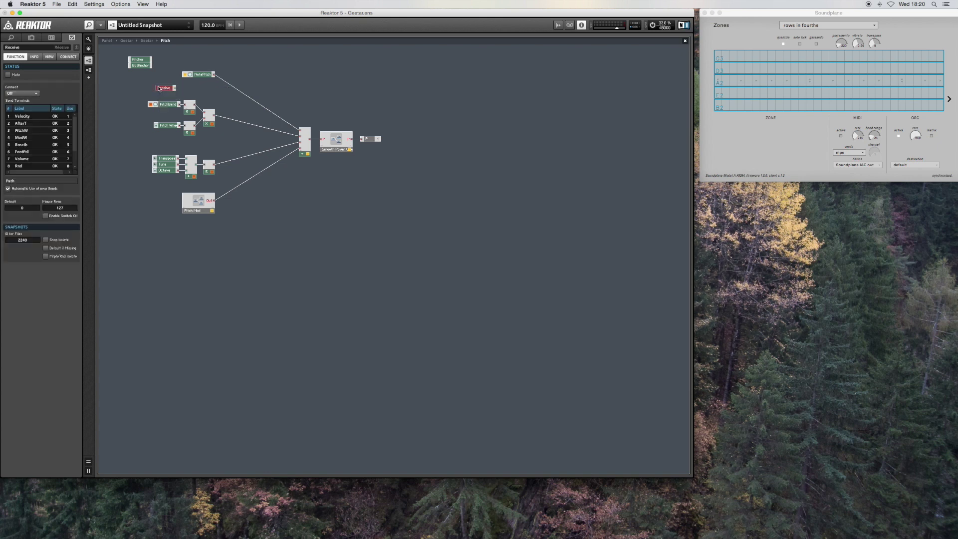
{"action": "double_click", "coordinate": [22, 47]}
{"action": "type", "text": "TB-P"}
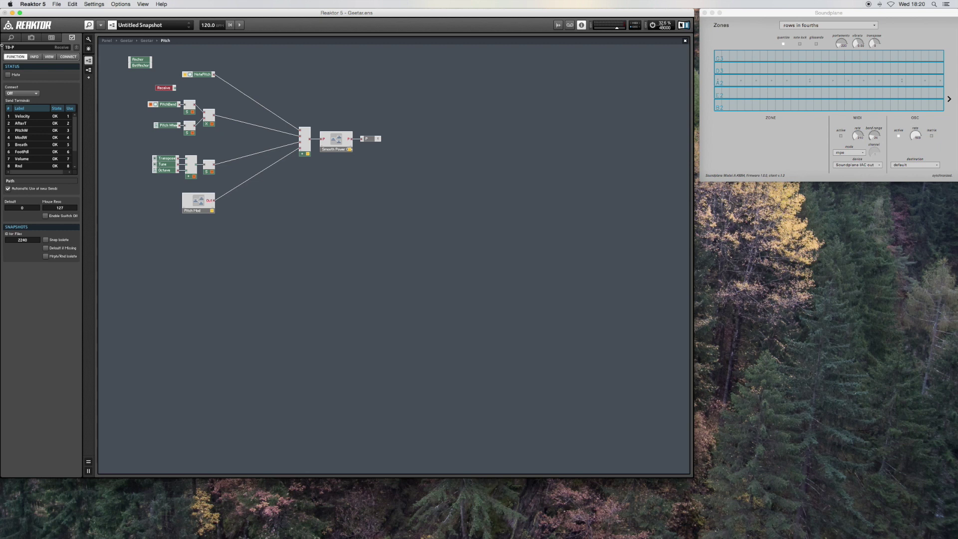
{"action": "key", "text": "Return"}
{"action": "left_click", "coordinate": [20, 93]}
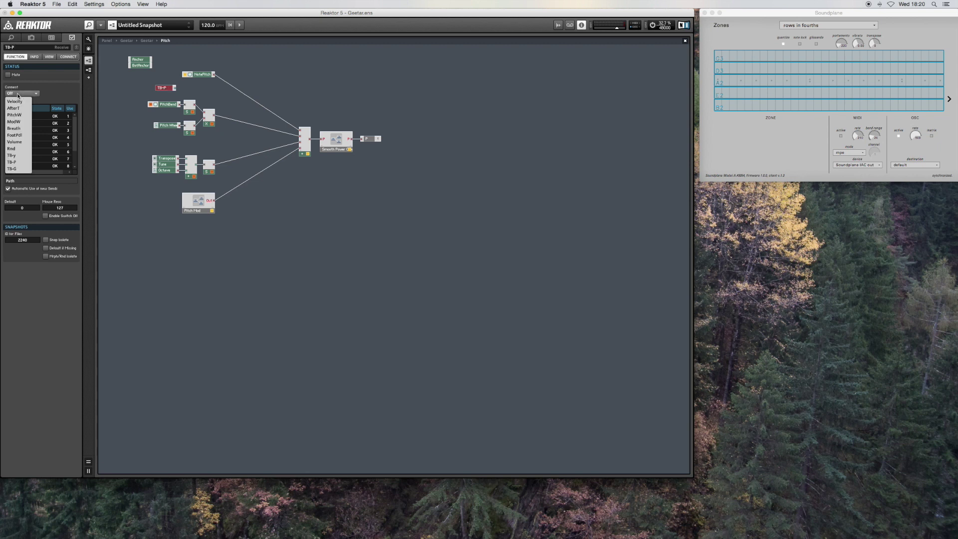
{"action": "left_click", "coordinate": [16, 163]}
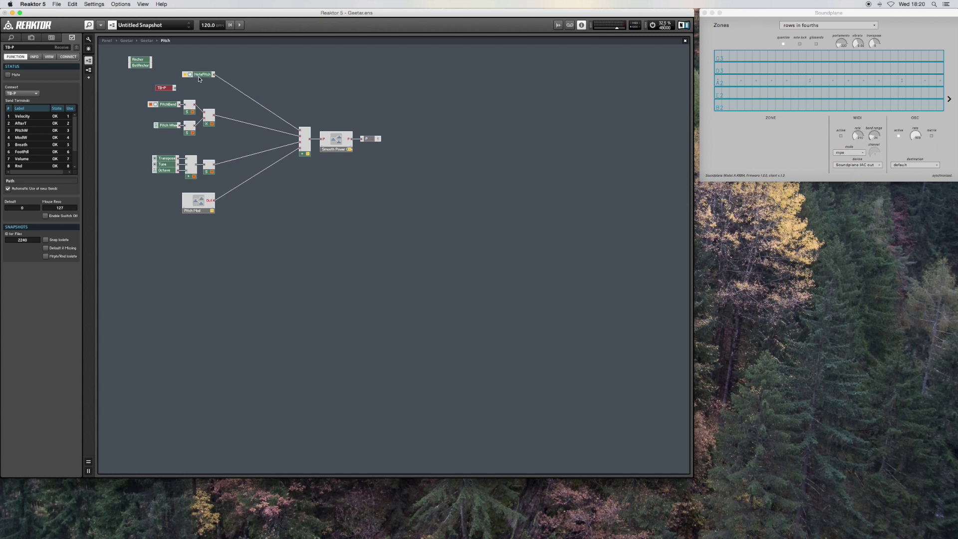
{"action": "left_click_drag", "start_coordinate": [174, 88], "coordinate": [300, 129]}
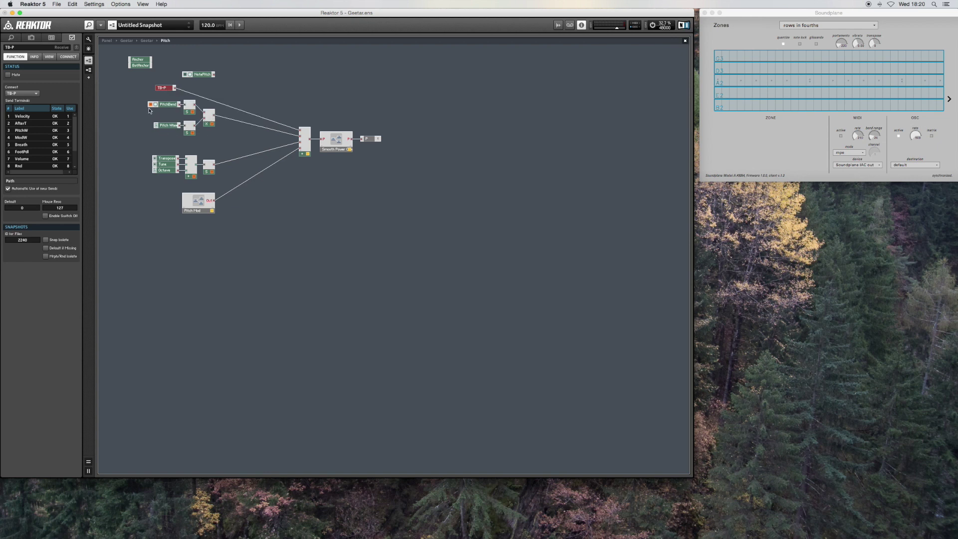
Delete the NotePitch, PitchBend and Pitch Wheel modules.
{"action": "left_click", "coordinate": [200, 75]}
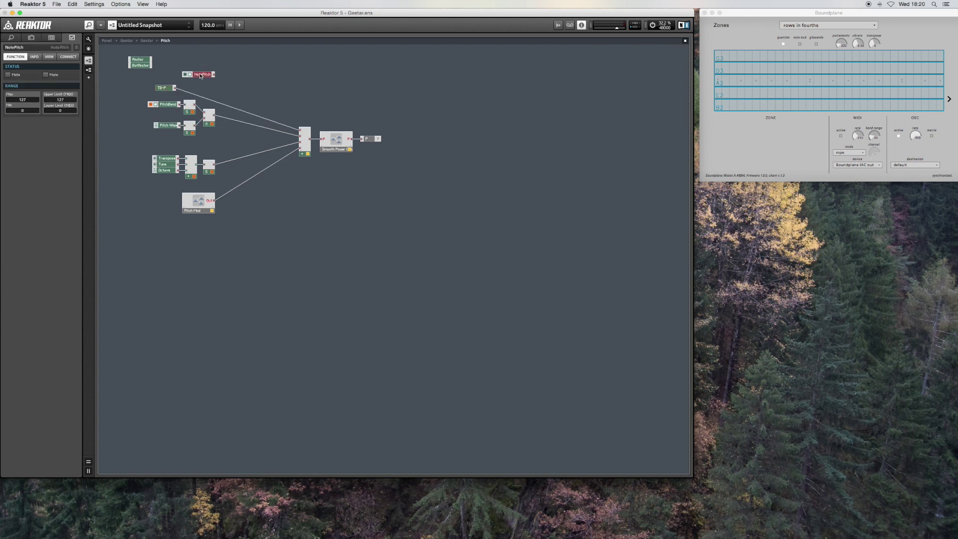
{"action": "key", "text": "Delete"}
{"action": "left_click_drag", "start_coordinate": [227, 136], "coordinate": [261, 133]}
{"action": "key", "text": "Delete"}
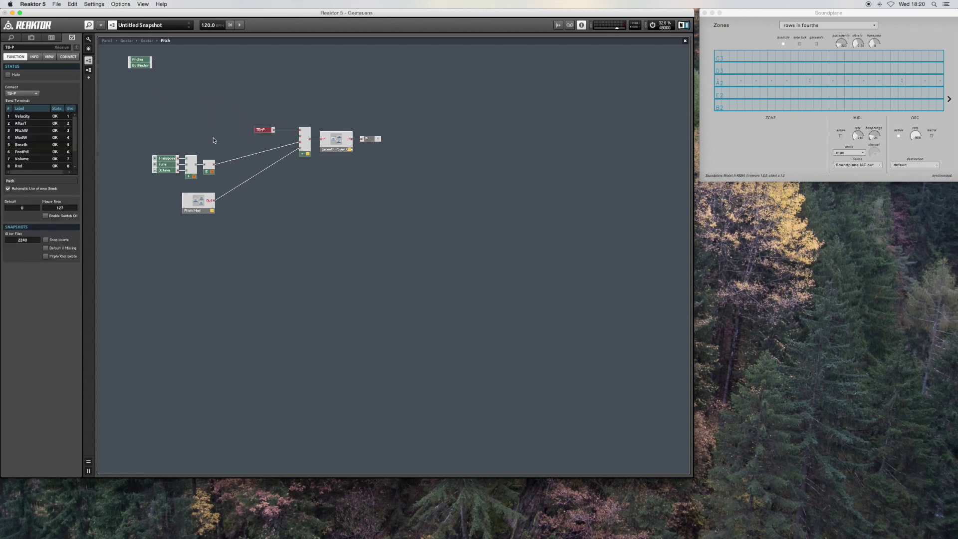
On the panel, place the T3D-OSC display under the Geetar controls and Space Master 2 below.
{"action": "left_click", "coordinate": [107, 40]}
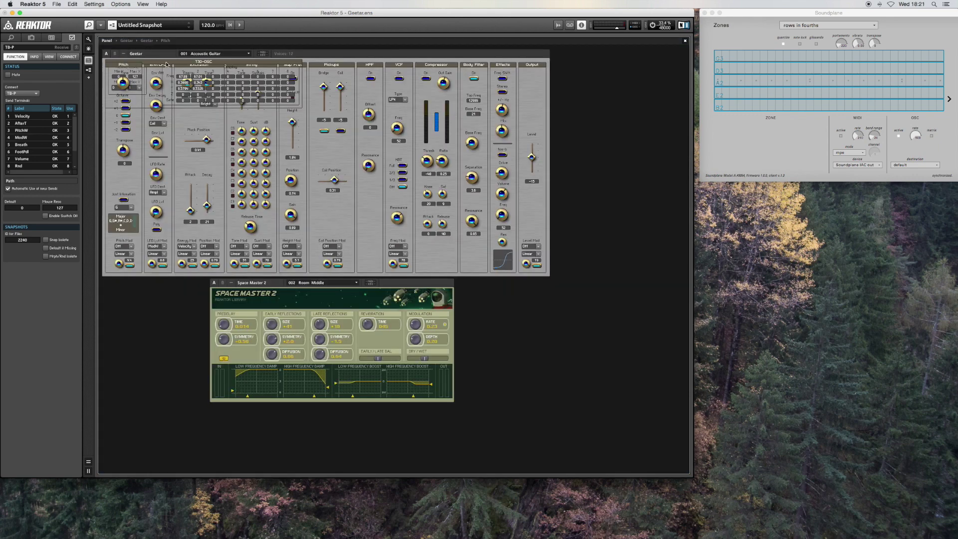
{"action": "mouse_move", "coordinate": [158, 63]}
{"action": "left_click", "coordinate": [144, 63]}
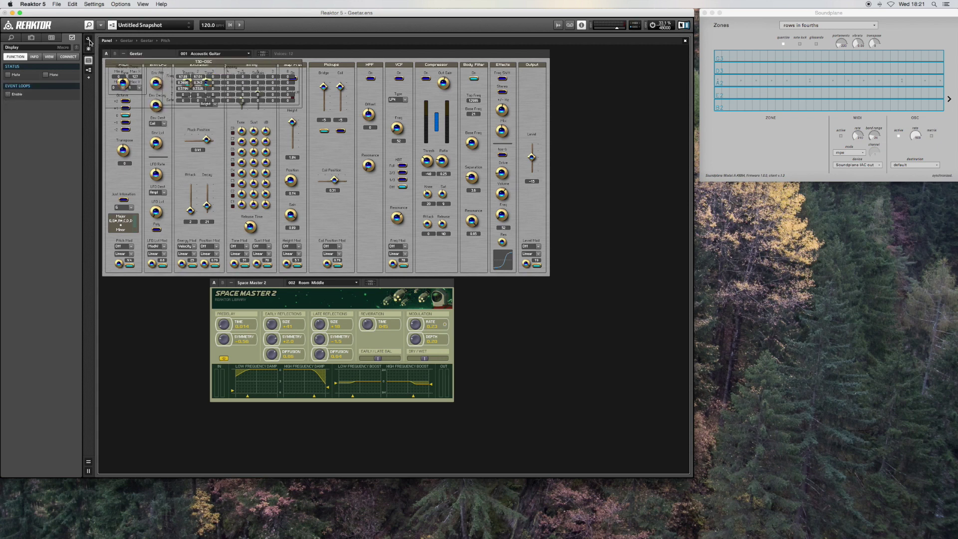
{"action": "left_click_drag", "start_coordinate": [137, 64], "coordinate": [153, 277]}
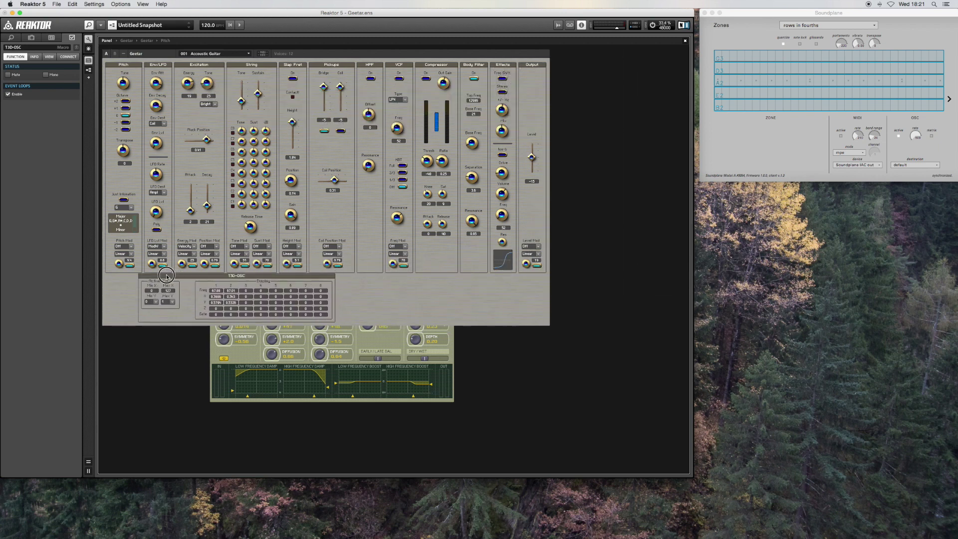
{"action": "left_click", "coordinate": [223, 343]}
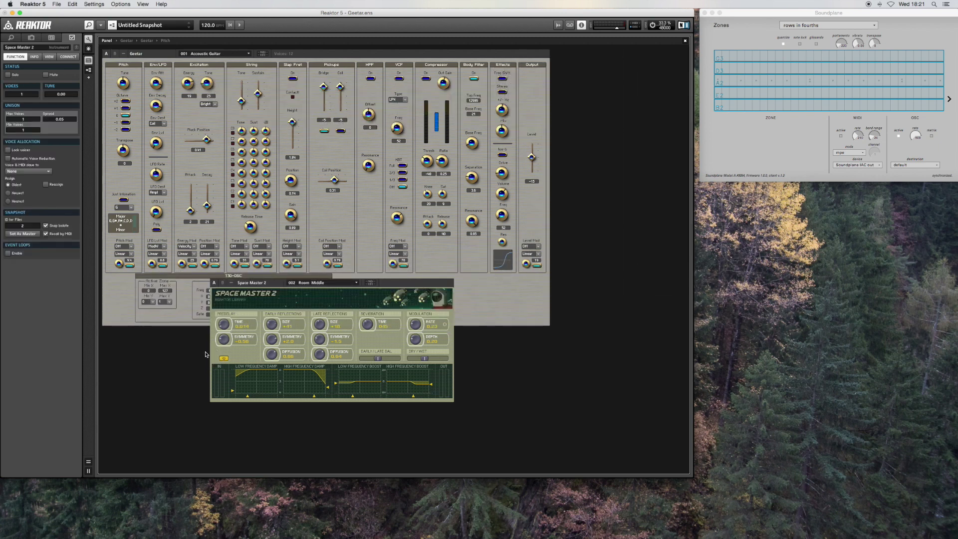
{"action": "left_click_drag", "start_coordinate": [263, 286], "coordinate": [166, 334]}
Briefly look inside Geetar's structure, then return to the instrument panels.
{"action": "left_click", "coordinate": [368, 303]}
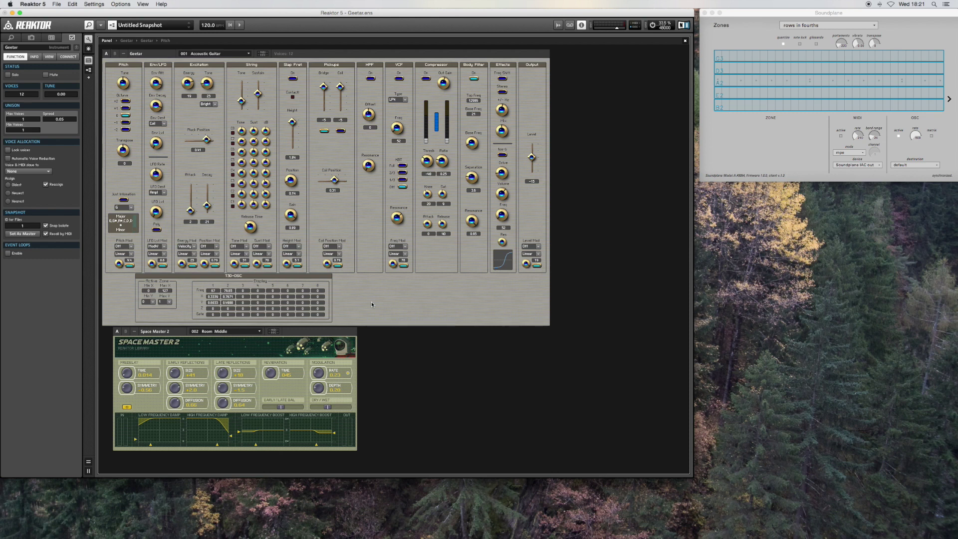
{"action": "left_click", "coordinate": [127, 41]}
{"action": "double_click", "coordinate": [186, 60]}
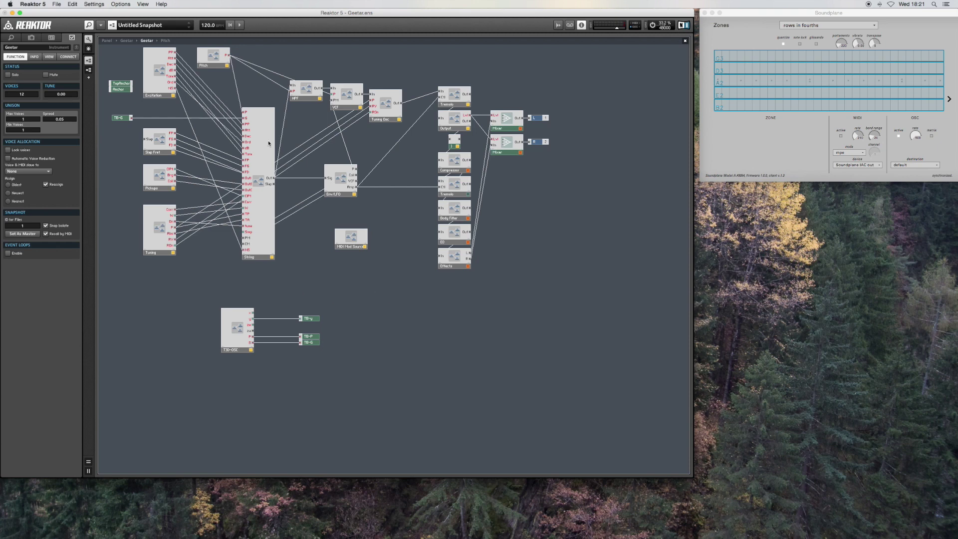
{"action": "left_click", "coordinate": [124, 42]}
{"action": "left_click", "coordinate": [107, 40]}
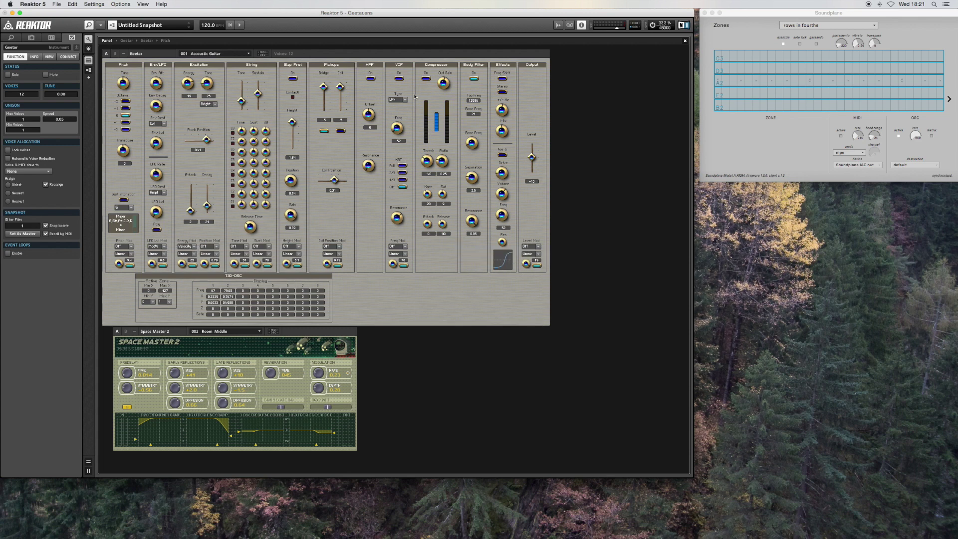
Set the VCF's frequency modulation source to TB-y.
{"action": "left_click", "coordinate": [400, 79]}
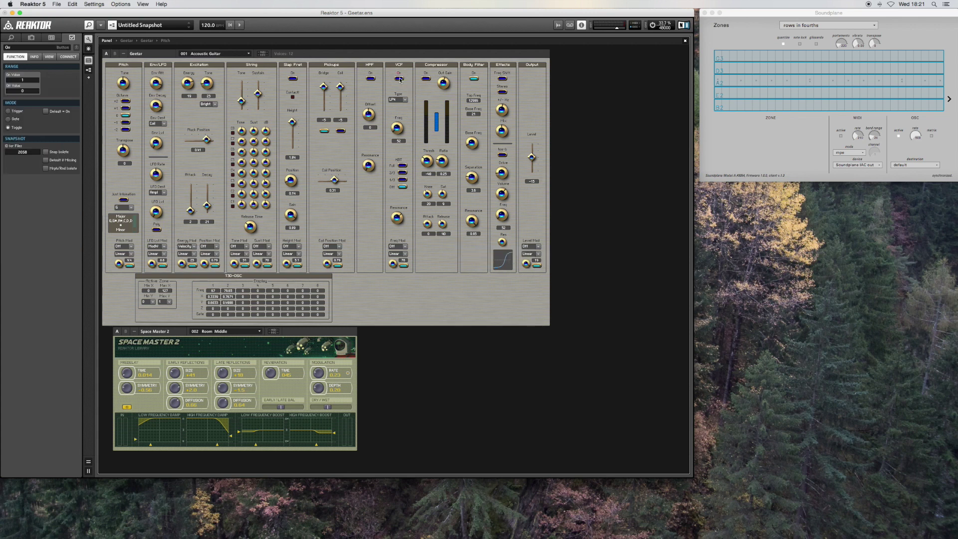
{"action": "left_click", "coordinate": [406, 249]}
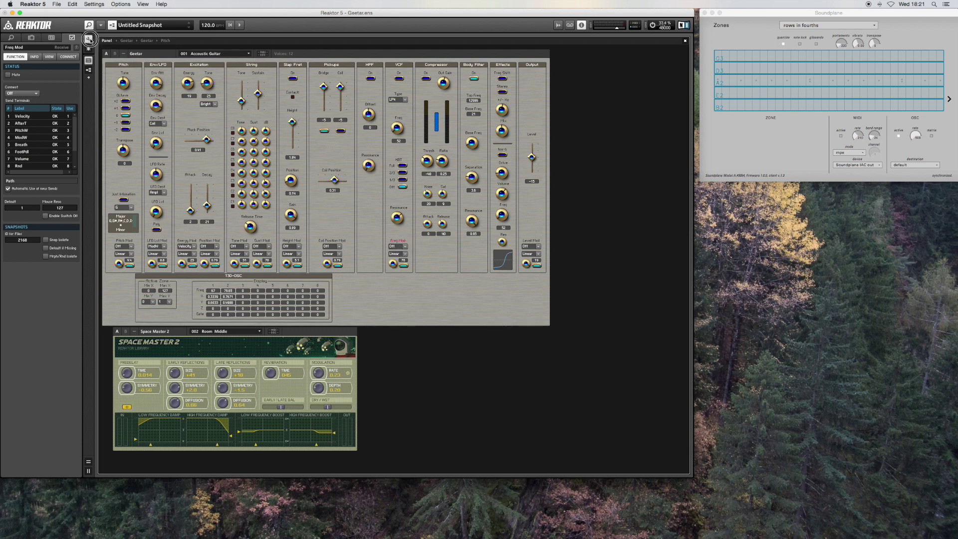
{"action": "left_click", "coordinate": [404, 249]}
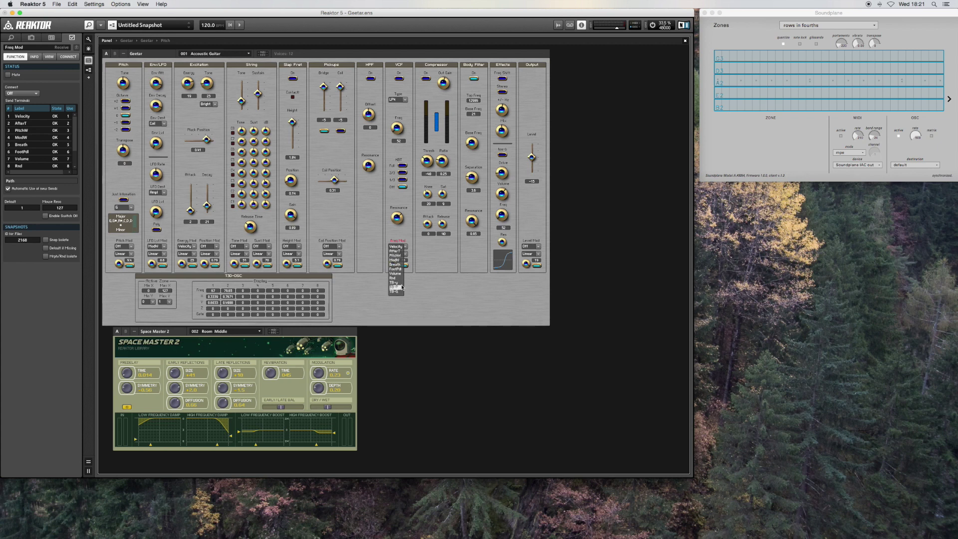
{"action": "left_click", "coordinate": [399, 283]}
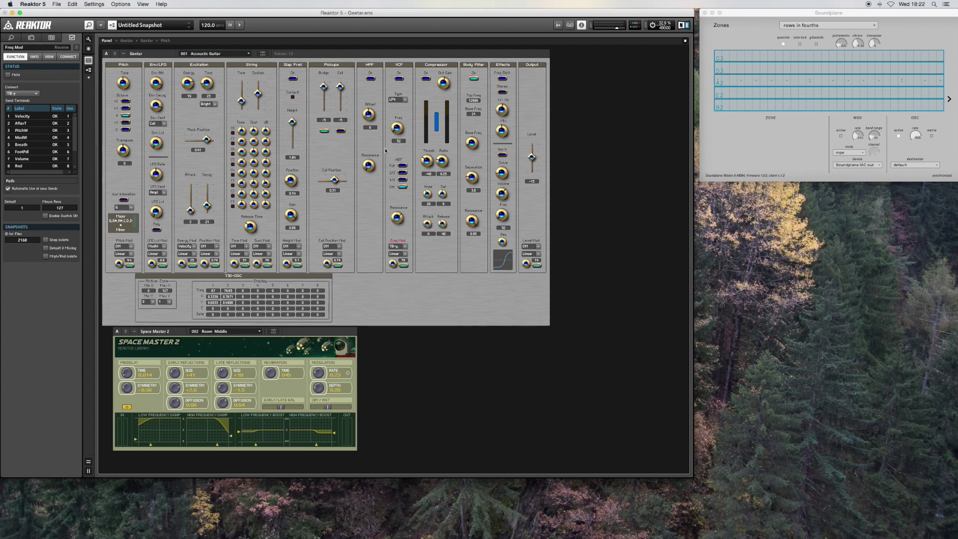
Change the VCF Freq Mod source to AfterT and go up to the ensemble structure.
{"action": "left_click", "coordinate": [400, 79]}
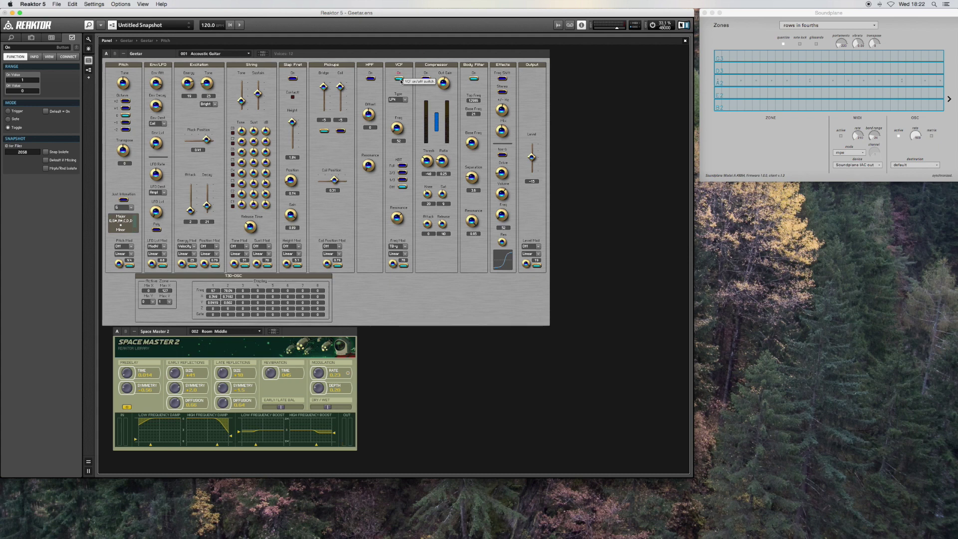
{"action": "left_click", "coordinate": [398, 246]}
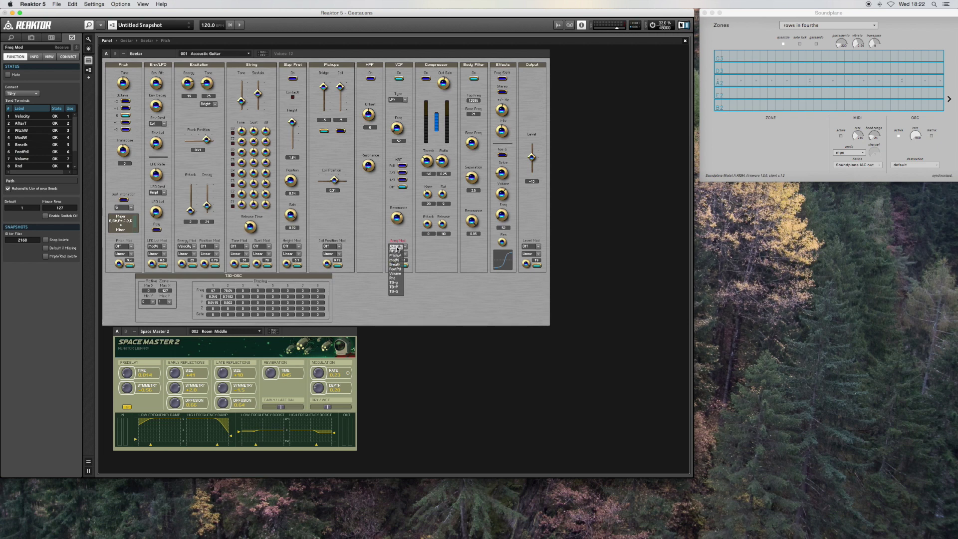
{"action": "left_click", "coordinate": [397, 251]}
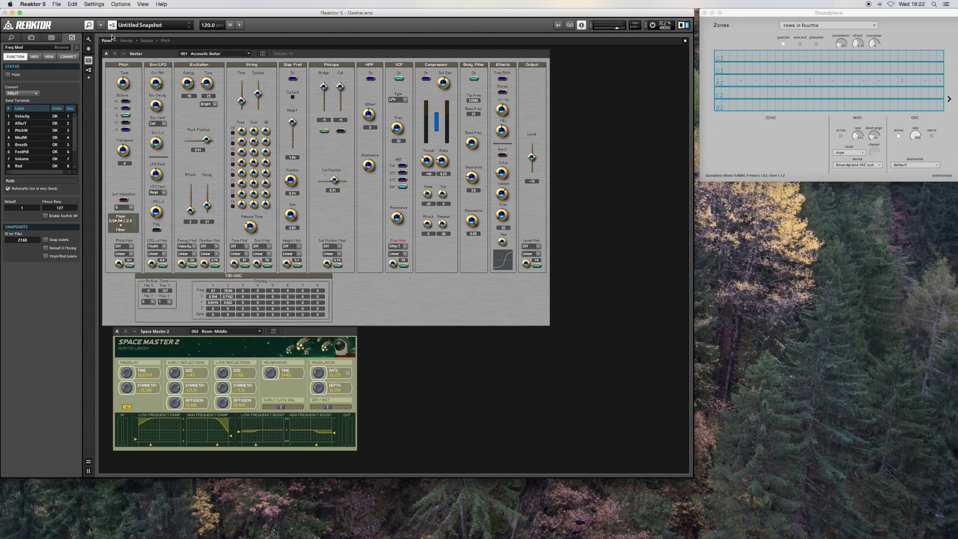
{"action": "left_click", "coordinate": [132, 42]}
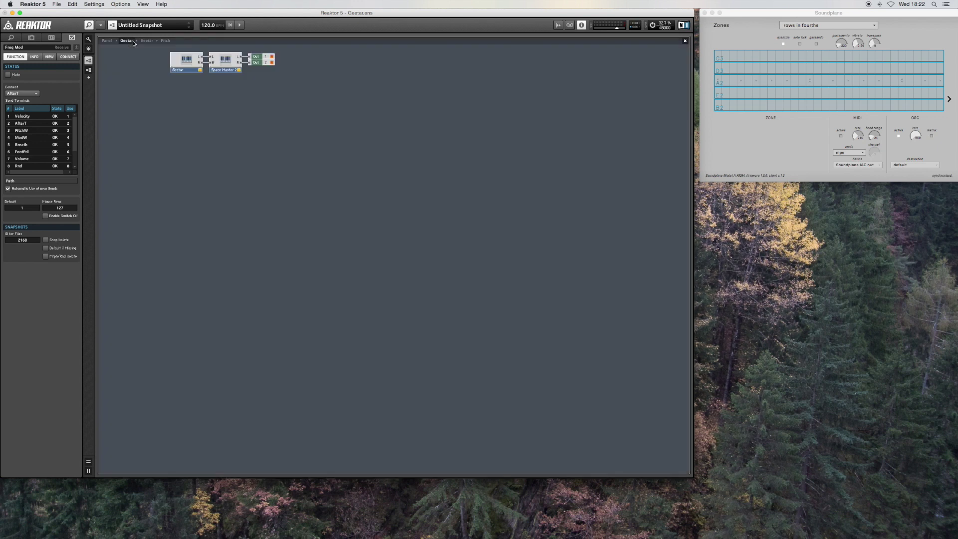
Inside Geetar's MIDI Mod Sources macro, add a Receive named TB-y.
{"action": "double_click", "coordinate": [187, 65]}
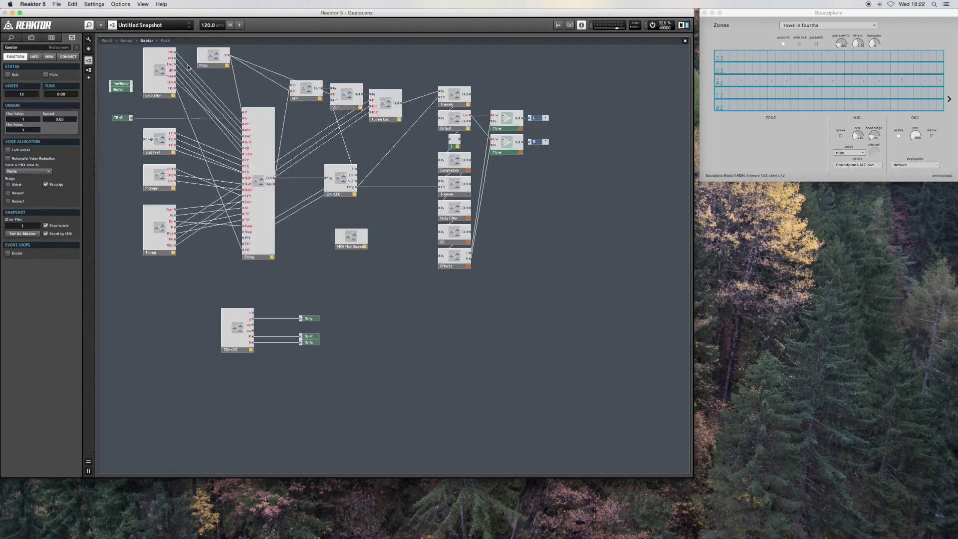
{"action": "double_click", "coordinate": [349, 243]}
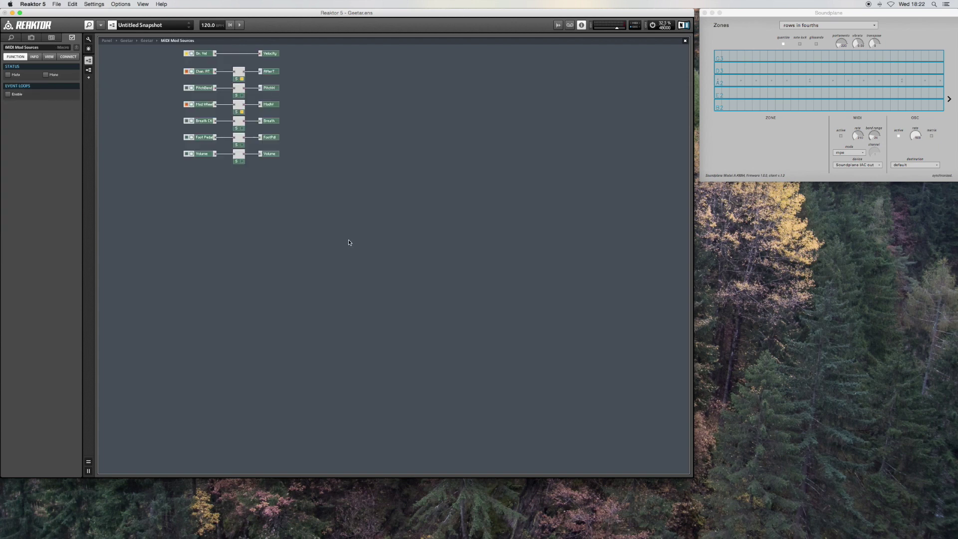
{"action": "double_click", "coordinate": [152, 73]}
{"action": "key", "text": "Return"}
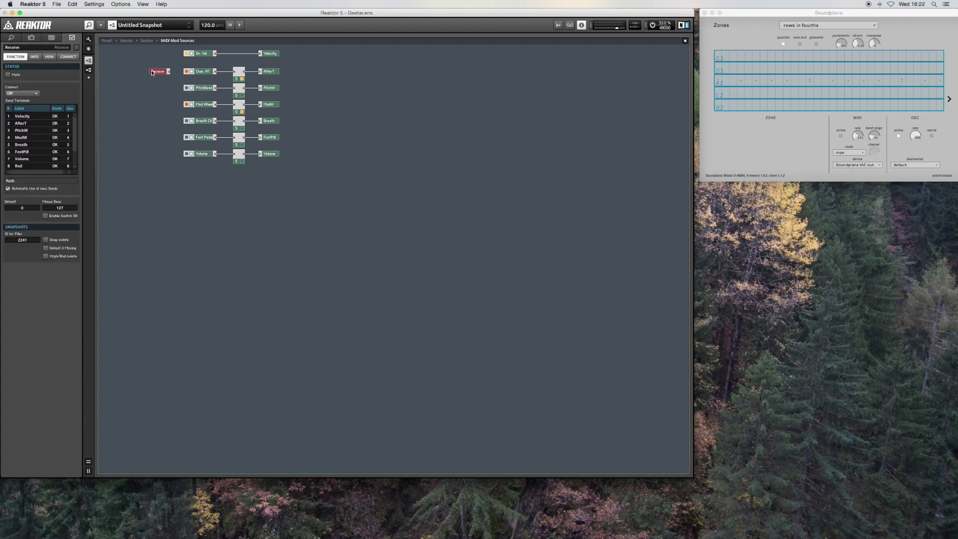
{"action": "double_click", "coordinate": [2, 47]}
{"action": "type", "text": "TB-y"}
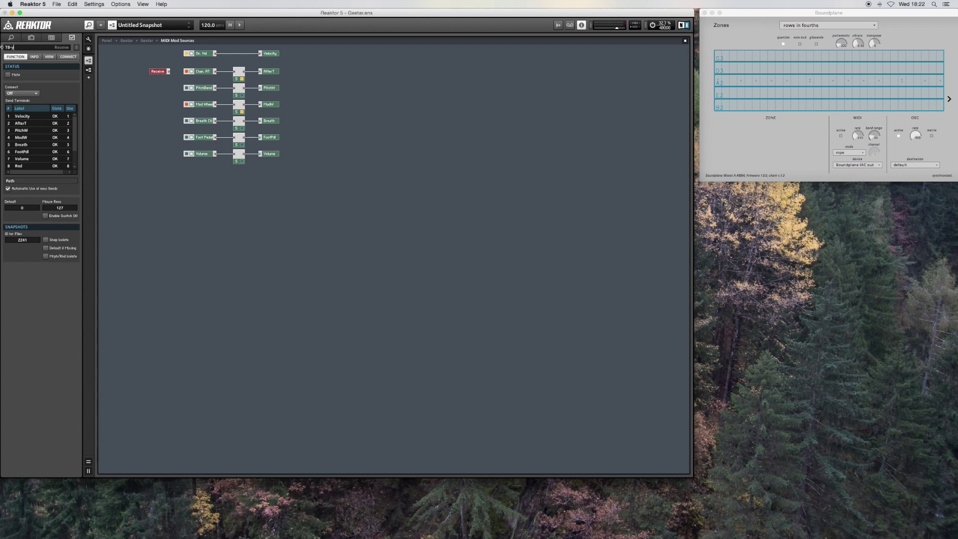
{"action": "key", "text": "Return"}
Wire TB-y into the ModW smoother and position it beside the ModWheel row.
{"action": "left_click_drag", "start_coordinate": [158, 75], "coordinate": [168, 105]}
{"action": "left_click", "coordinate": [182, 105]}
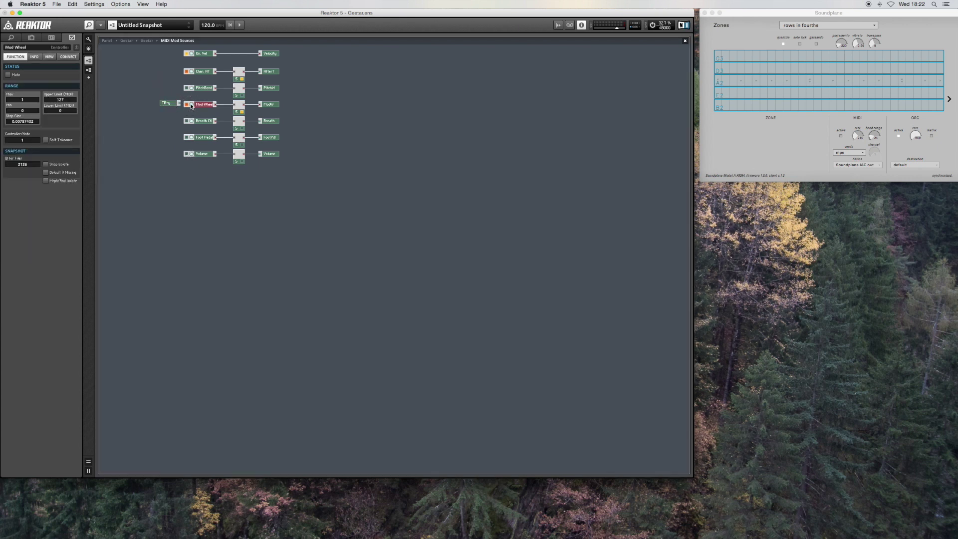
{"action": "left_click_drag", "start_coordinate": [178, 103], "coordinate": [237, 110]}
{"action": "left_click_drag", "start_coordinate": [179, 103], "coordinate": [234, 104]}
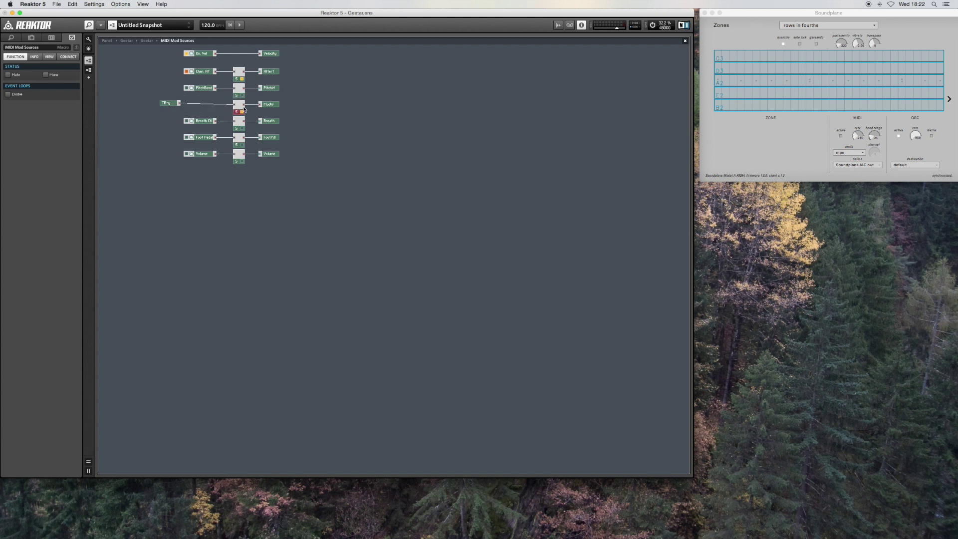
{"action": "left_click", "coordinate": [187, 105]}
{"action": "left_click", "coordinate": [239, 106]}
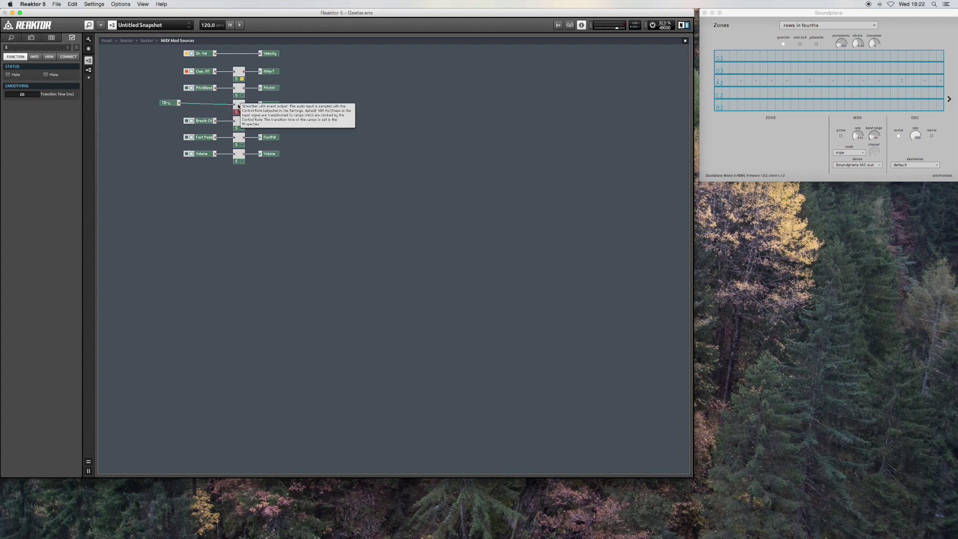
{"action": "left_click", "coordinate": [200, 110]}
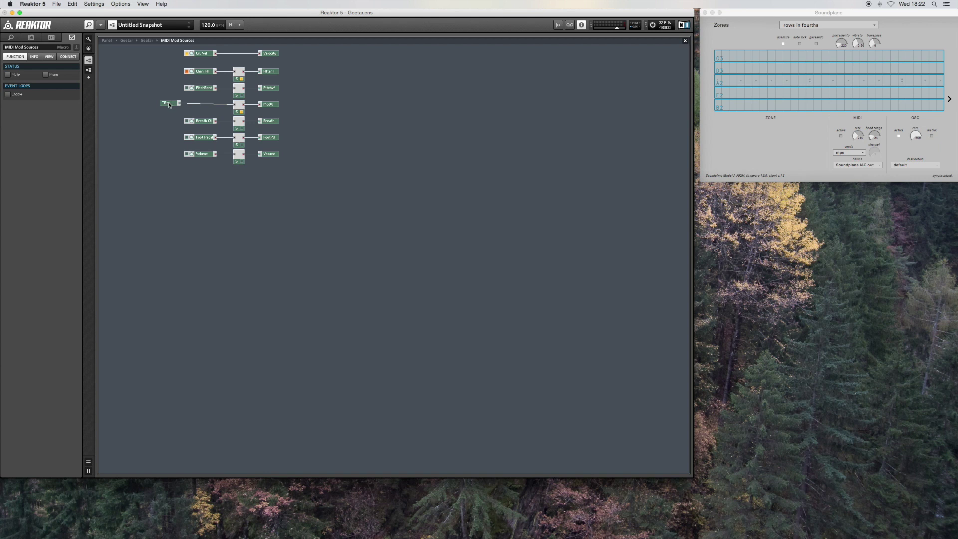
{"action": "left_click_drag", "start_coordinate": [170, 104], "coordinate": [190, 105]}
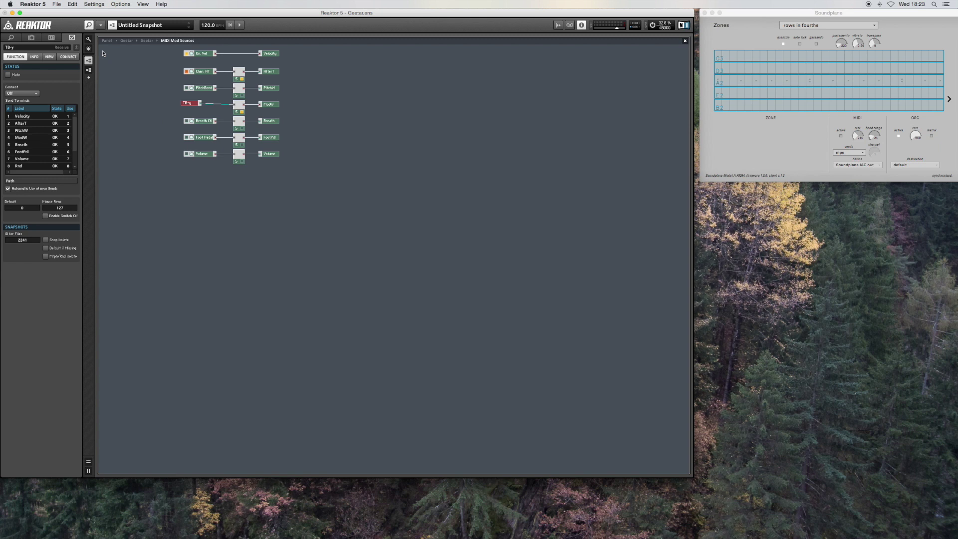
Load Spark.rkplr from the Player library, declining to save changes to Geetar.ens.
{"action": "left_click", "coordinate": [57, 4]}
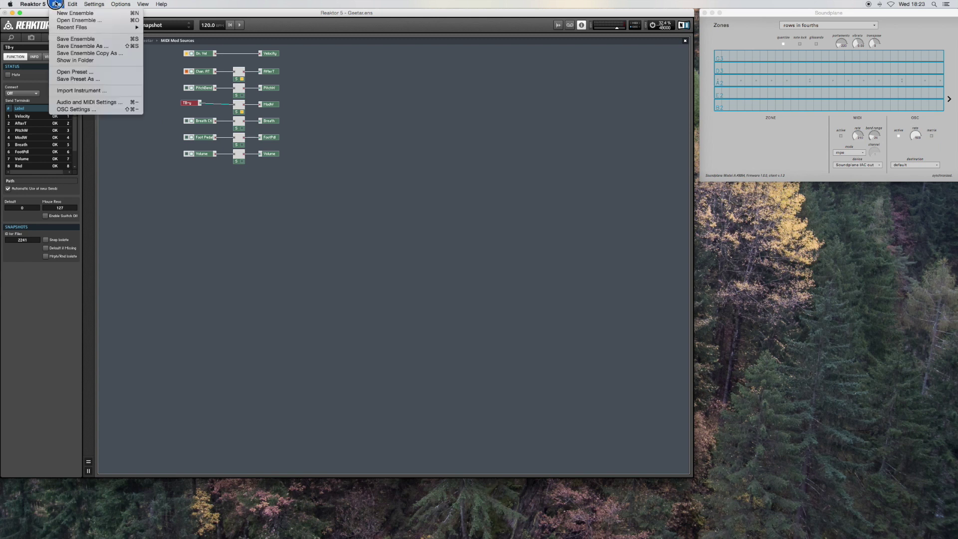
{"action": "left_click", "coordinate": [67, 29]}
{"action": "left_click", "coordinate": [174, 200]}
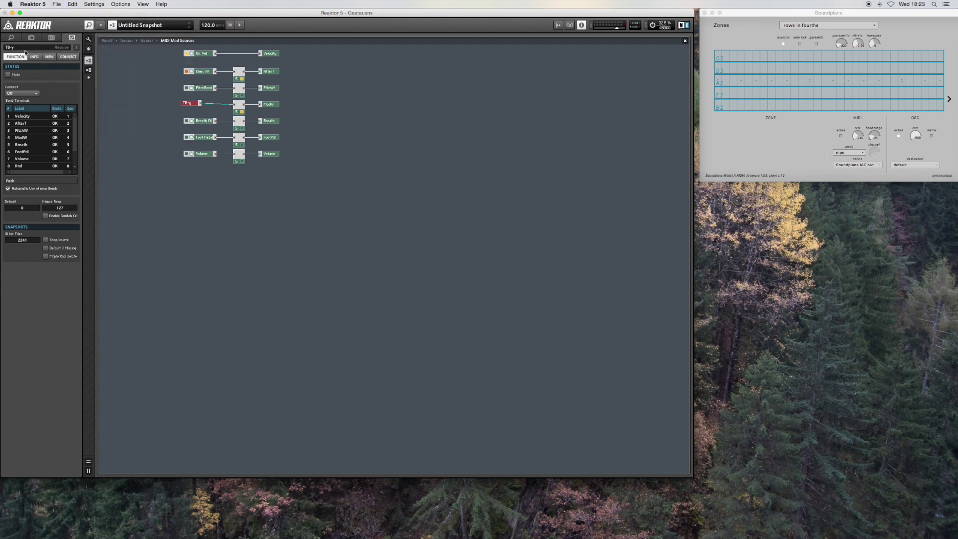
{"action": "left_click", "coordinate": [12, 38]}
{"action": "left_click", "coordinate": [13, 48]}
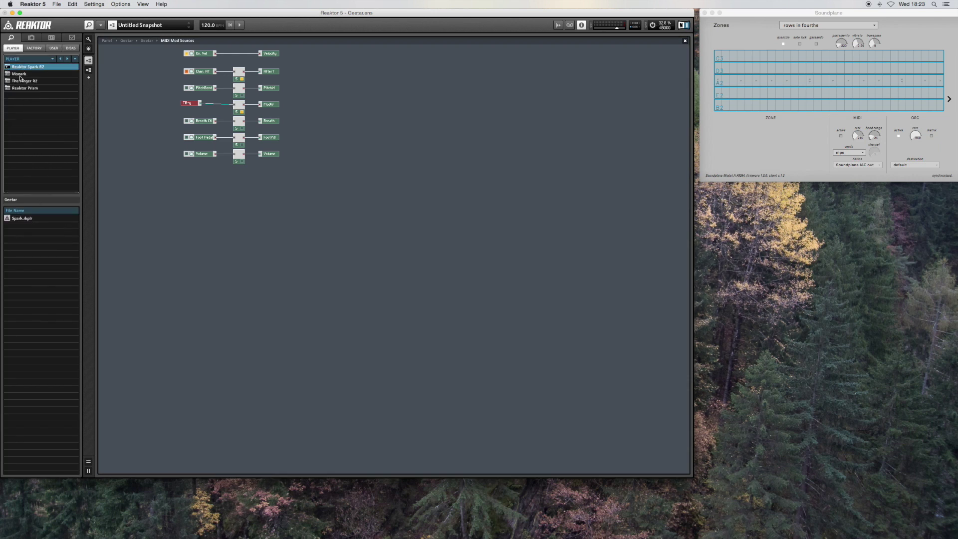
{"action": "double_click", "coordinate": [26, 220]}
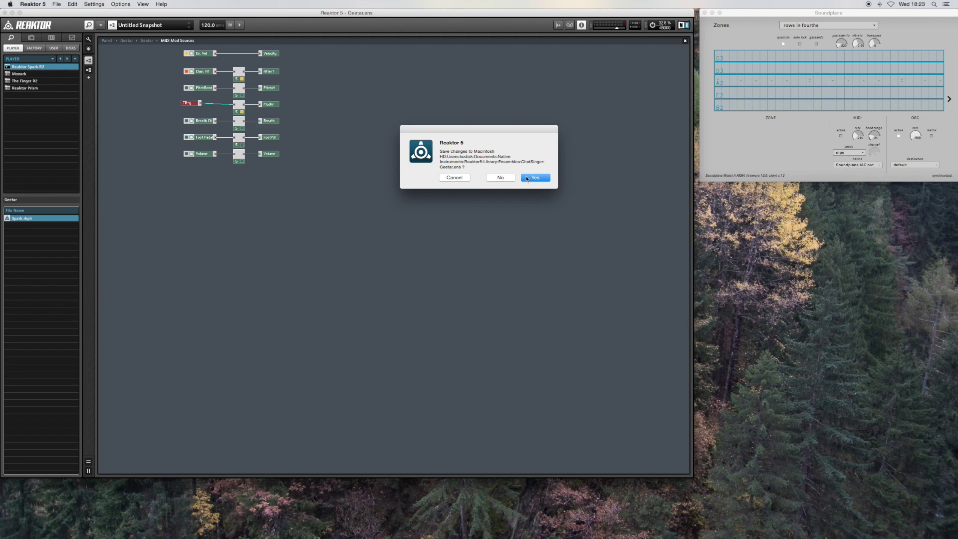
{"action": "left_click", "coordinate": [496, 180]}
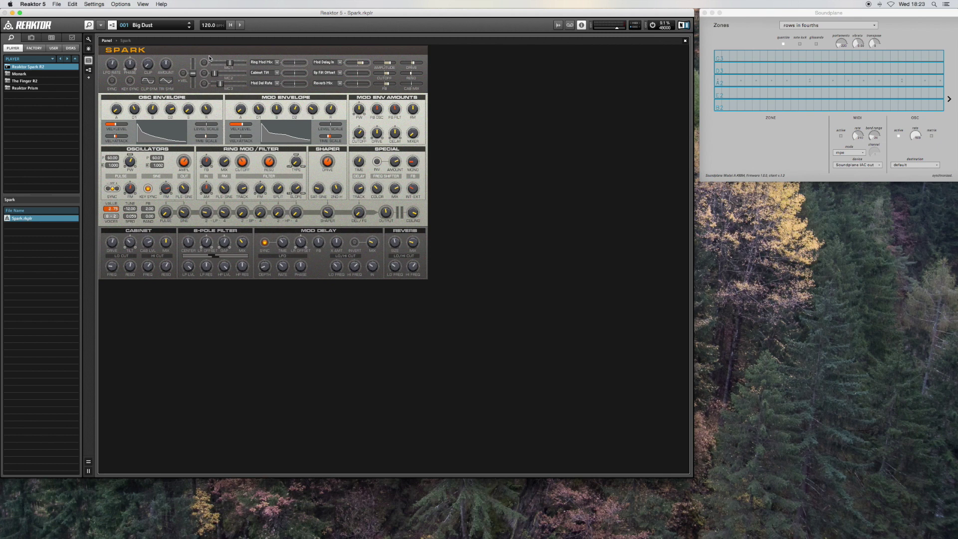
Insert the T3D-OSC macro into the SPARK 1.0.1 instrument's structure.
{"action": "left_click", "coordinate": [125, 40]}
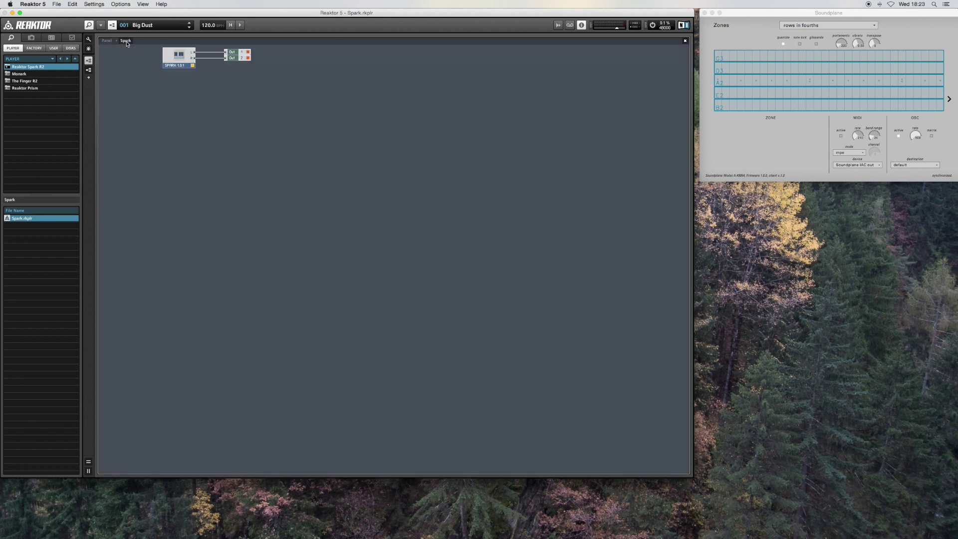
{"action": "double_click", "coordinate": [172, 62]}
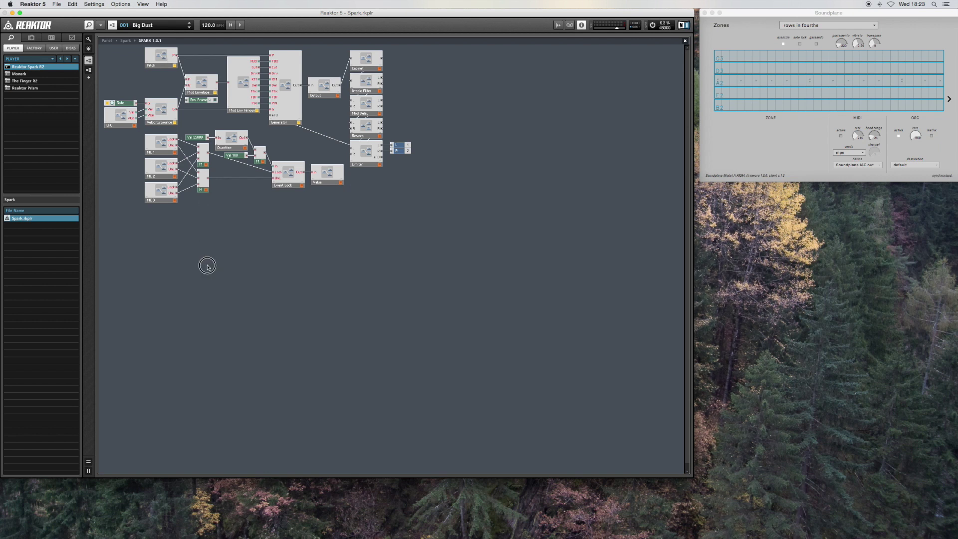
{"action": "right_click", "coordinate": [182, 261]}
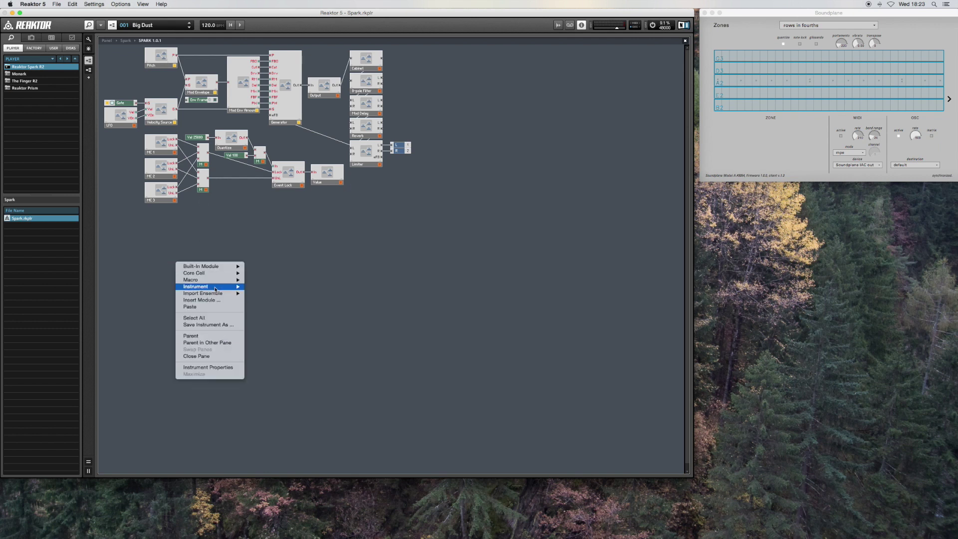
{"action": "mouse_move", "coordinate": [219, 280]}
{"action": "mouse_move", "coordinate": [284, 333]}
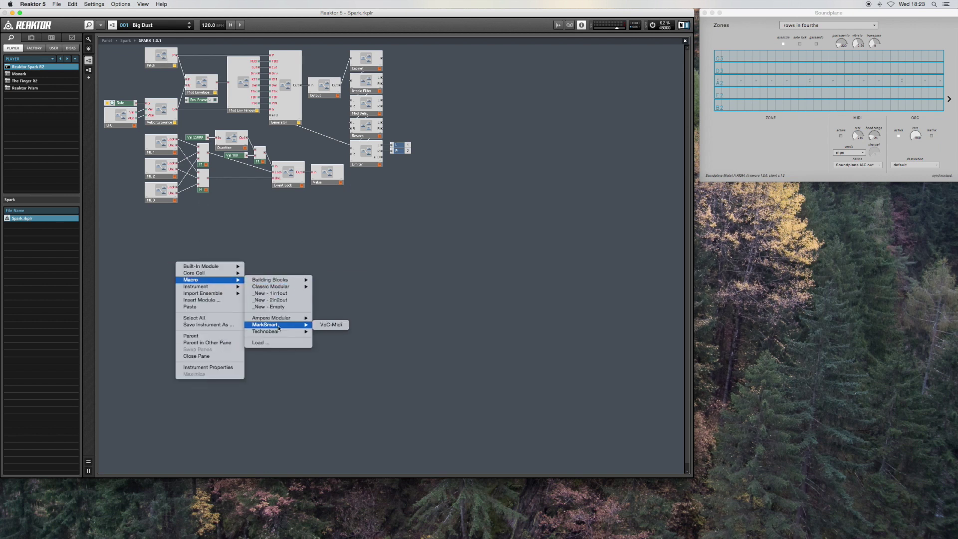
{"action": "left_click", "coordinate": [347, 351]}
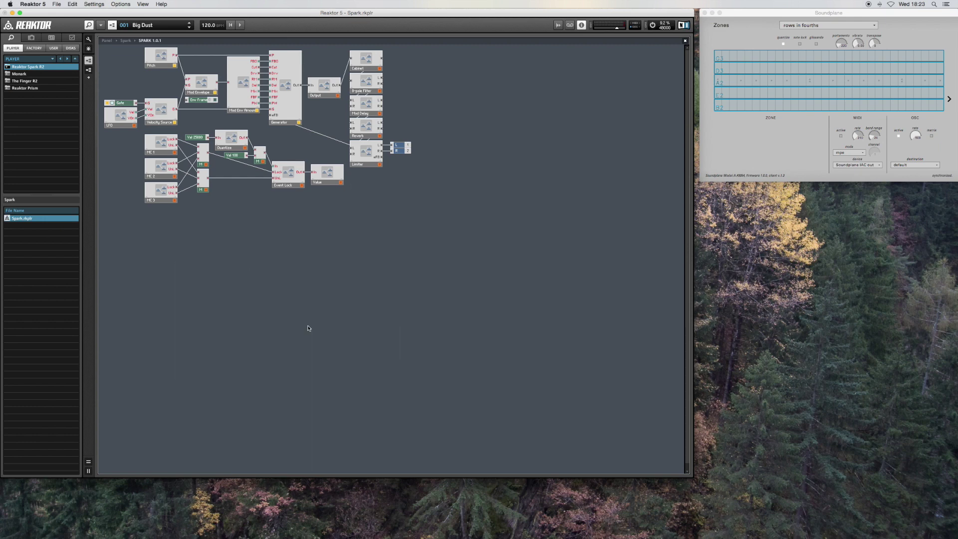
Add Send modules and connect T3D-OSC's y output to one of them.
{"action": "double_click", "coordinate": [246, 274]}
{"action": "type", "text": "s"}
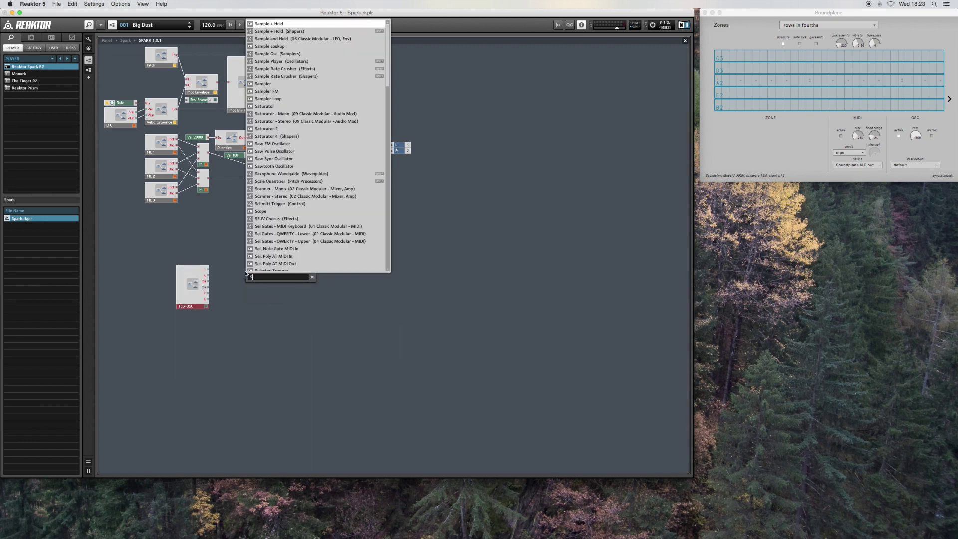
{"action": "type", "text": "end"}
{"action": "key", "text": "Return"}
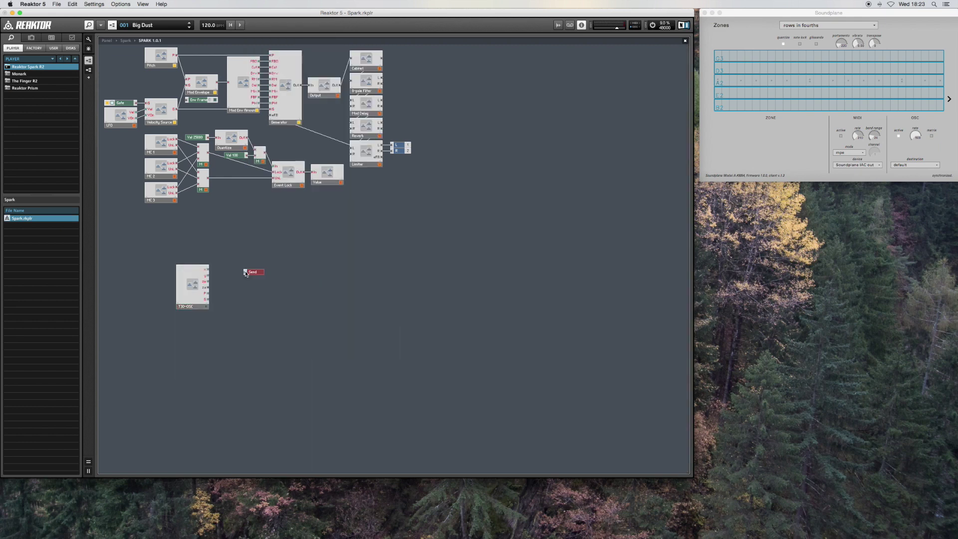
{"action": "mouse_move", "coordinate": [261, 281]}
{"action": "left_mouse_down"}
{"action": "mouse_move", "coordinate": [247, 304]}
{"action": "mouse_move", "coordinate": [252, 279]}
{"action": "mouse_move", "coordinate": [246, 298]}
{"action": "mouse_move", "coordinate": [207, 293]}
{"action": "mouse_move", "coordinate": [251, 304]}
{"action": "mouse_move", "coordinate": [253, 276]}
{"action": "mouse_move", "coordinate": [229, 278]}
{"action": "mouse_move", "coordinate": [250, 278]}
{"action": "left_mouse_up"}
{"action": "left_click", "coordinate": [255, 278]}
{"action": "left_click", "coordinate": [249, 279]}
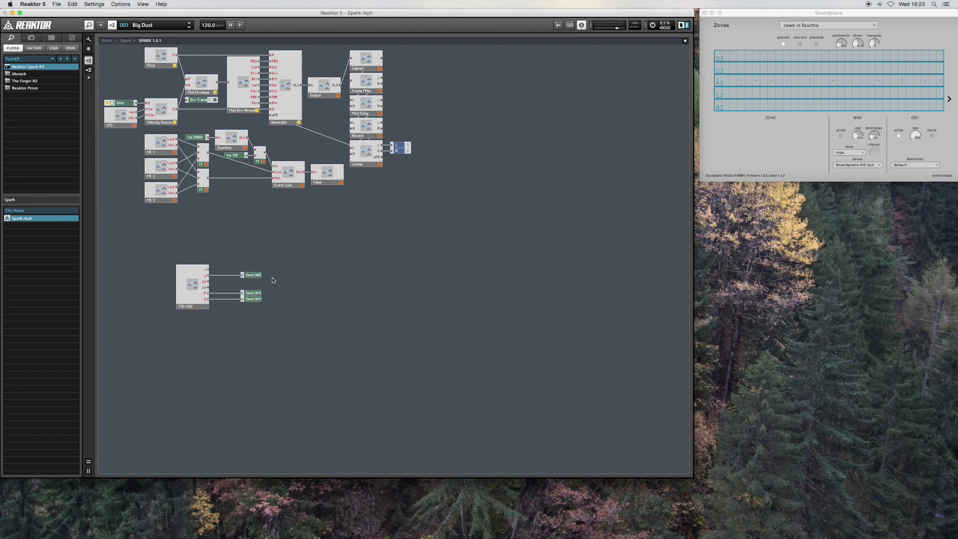
Name the Send fed by the y output TB-y.
{"action": "left_click", "coordinate": [248, 276]}
{"action": "left_click", "coordinate": [69, 38]}
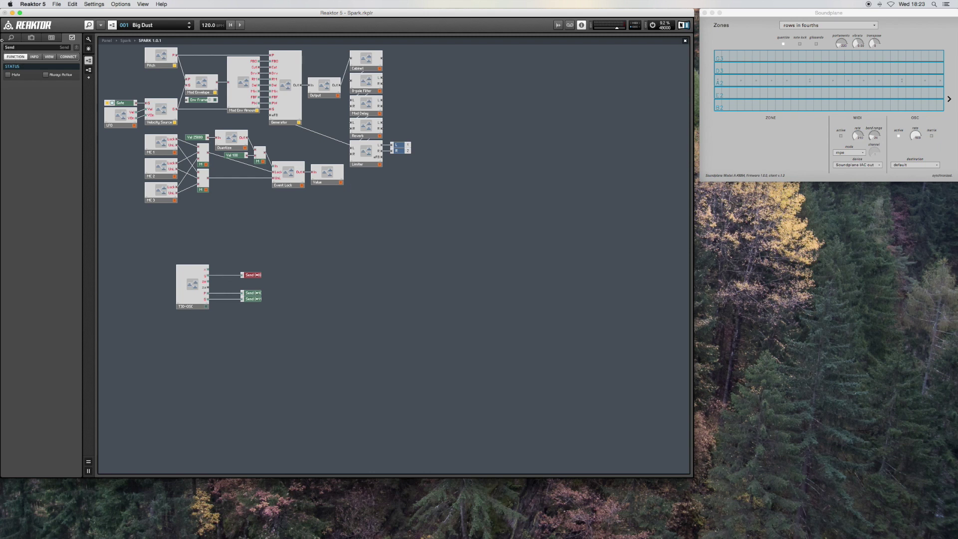
{"action": "type", "text": "TB-y"}
{"action": "key", "text": "shift+End"}
{"action": "key", "text": "BackSpace"}
{"action": "left_click", "coordinate": [248, 292]}
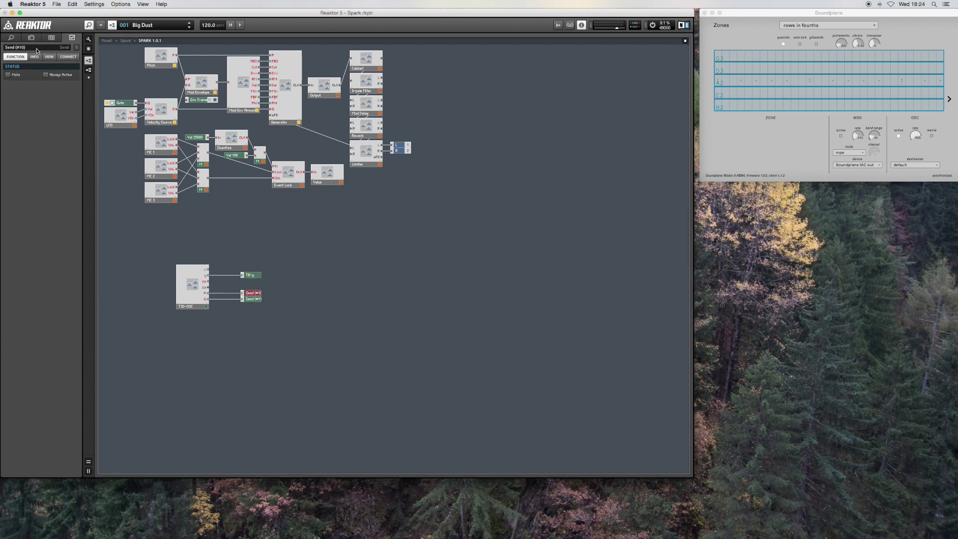
Rename the first unnamed Send module to TB-P.
{"action": "left_click", "coordinate": [2, 47]}
{"action": "type", "text": "TB-Send"}
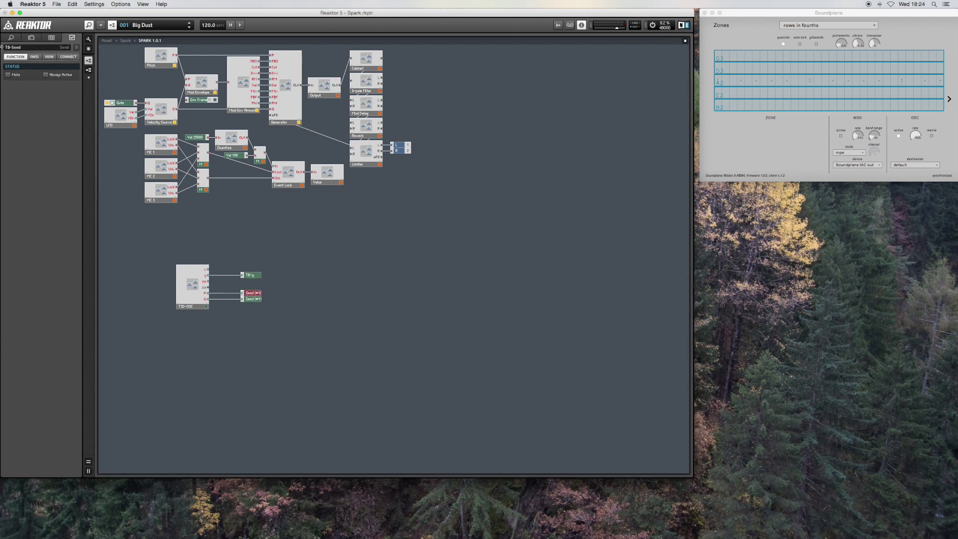
{"action": "type", "text": "P"}
{"action": "key", "text": "Return"}
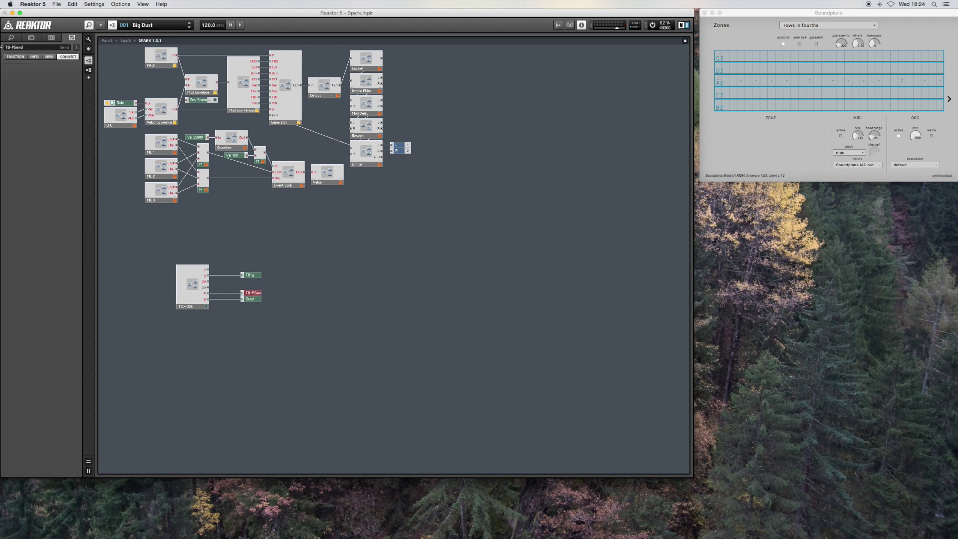
{"action": "left_click", "coordinate": [19, 48]}
{"action": "key", "text": "BackSpace"}
{"action": "key", "text": "BackSpace"}
{"action": "key", "text": "BackSpace"}
{"action": "key", "text": "BackSpace"}
{"action": "key", "text": "Return"}
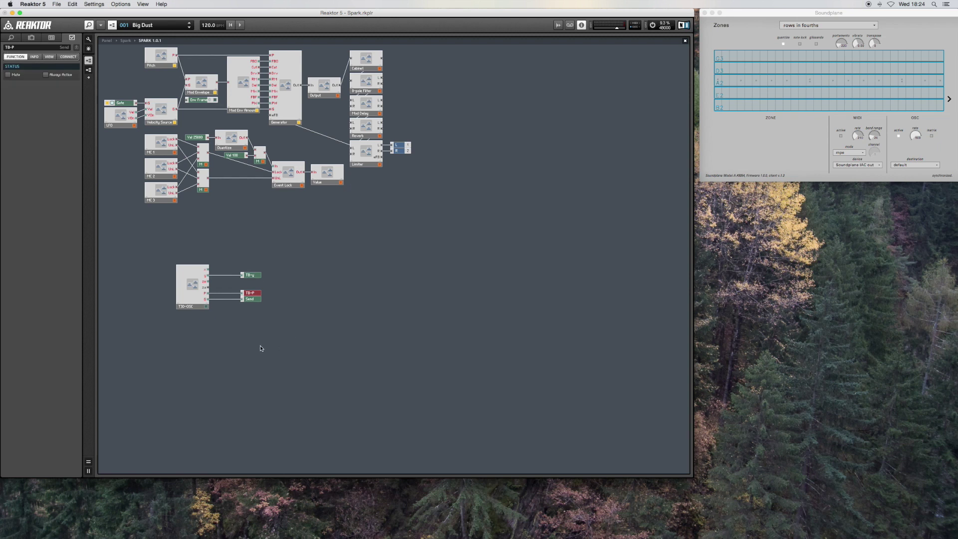
Rename the other unnamed Send module to TB-G.
{"action": "left_click", "coordinate": [251, 299]}
{"action": "left_click", "coordinate": [13, 47]}
{"action": "type", "text": "TB-G"}
{"action": "left_click", "coordinate": [284, 331]}
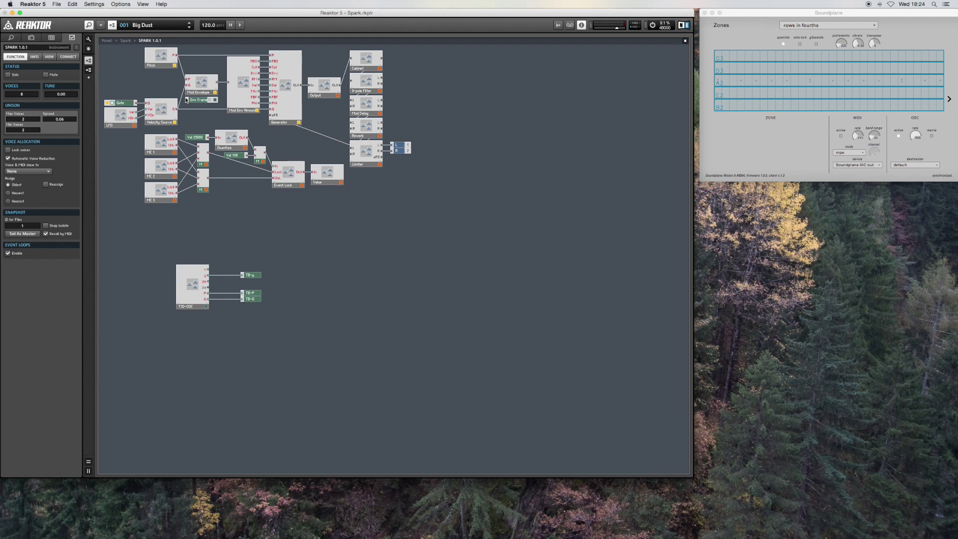
Insert a Receive module named TB-G connected to the TB-G send.
{"action": "double_click", "coordinate": [113, 89]}
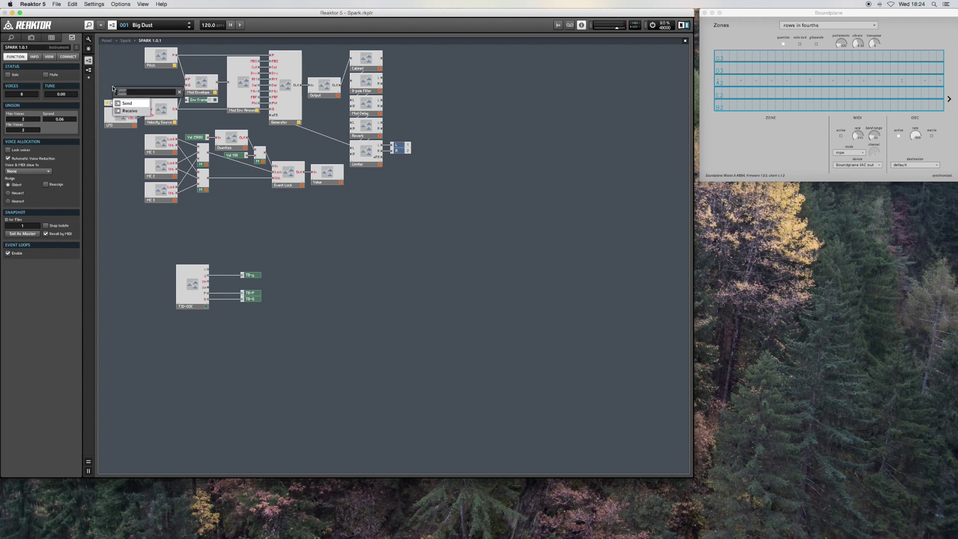
{"action": "key", "text": "Down"}
{"action": "key", "text": "Return"}
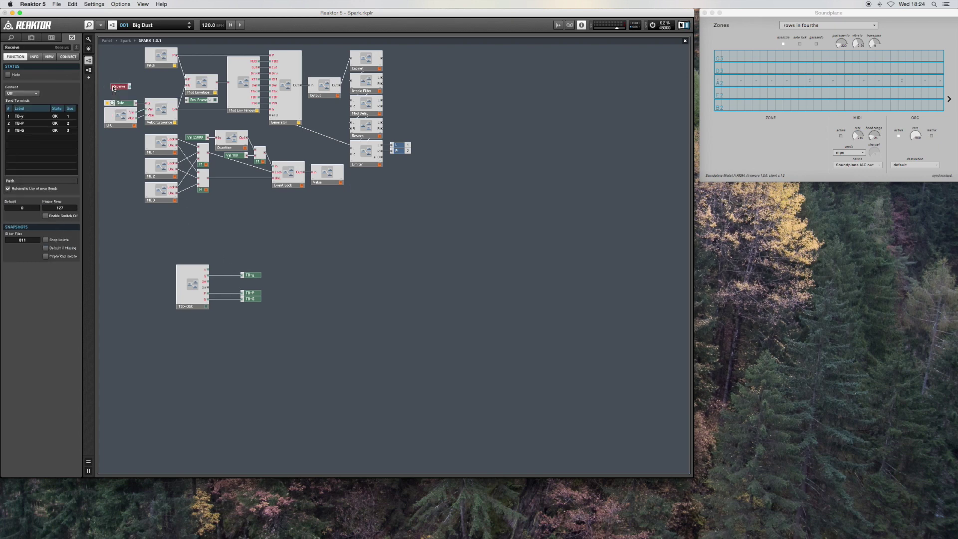
{"action": "double_click", "coordinate": [32, 51]}
{"action": "type", "text": "TB-G"}
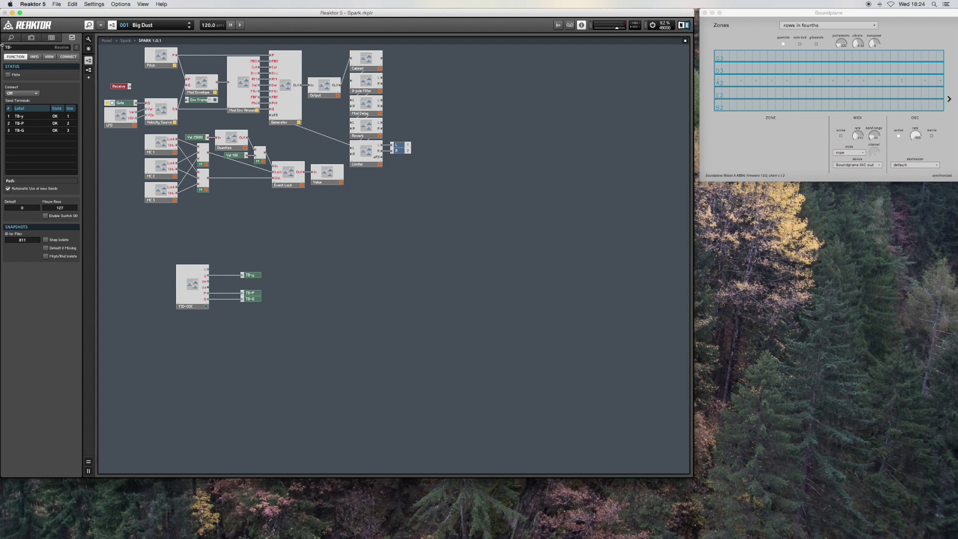
{"action": "key", "text": "Return"}
{"action": "left_click", "coordinate": [33, 94]}
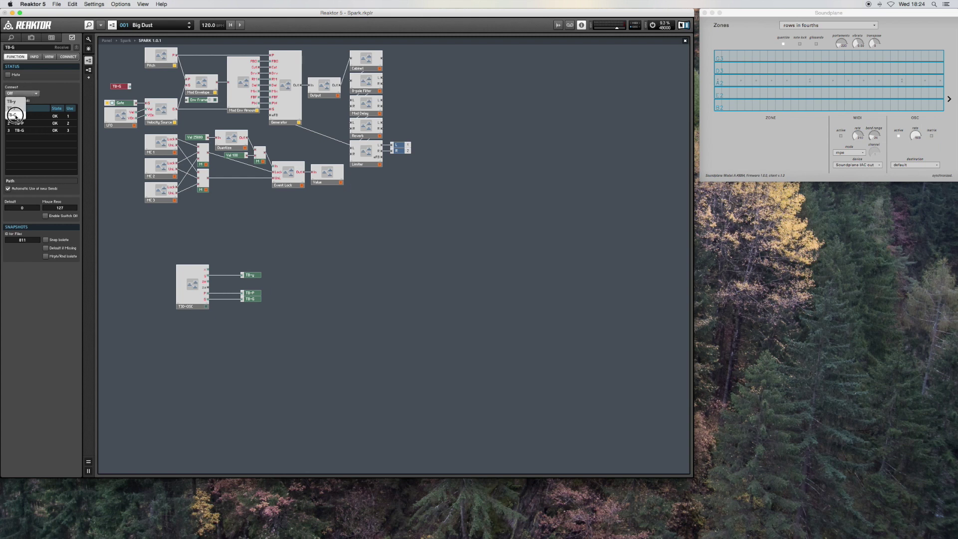
{"action": "left_click", "coordinate": [15, 114]}
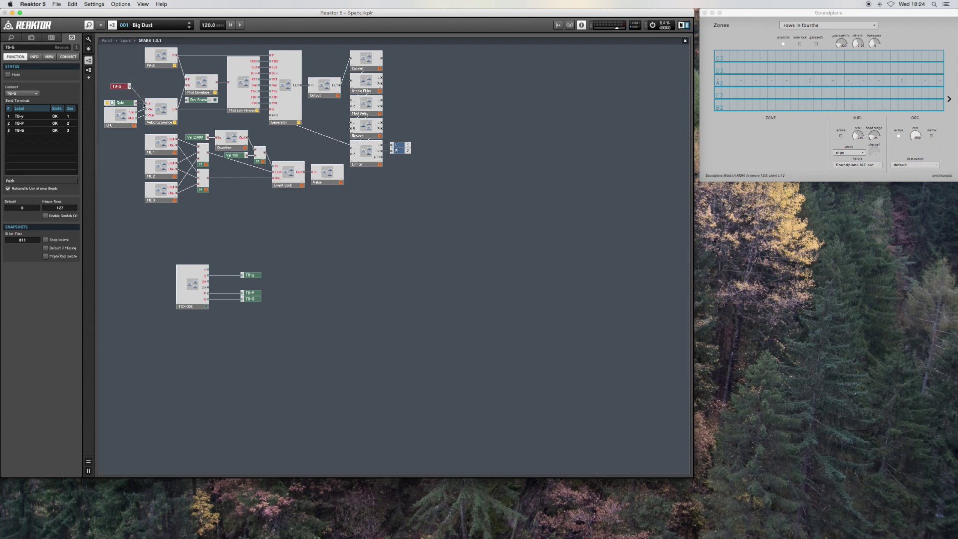
Delete the Gate module and wire TB-G into the Velocity Source in its place.
{"action": "left_click", "coordinate": [128, 104]}
{"action": "key", "text": "Delete"}
{"action": "left_click_drag", "start_coordinate": [116, 86], "coordinate": [116, 103]}
{"action": "left_click", "coordinate": [154, 66]}
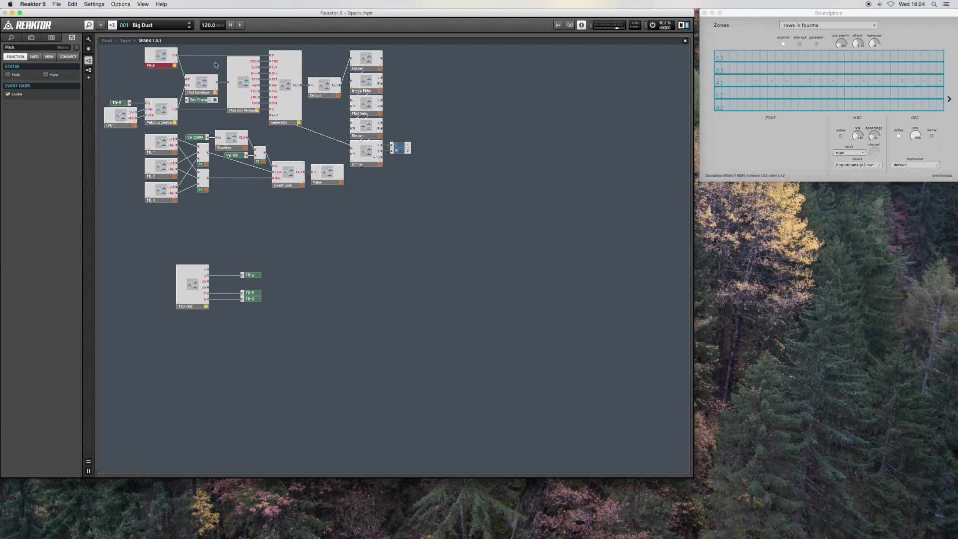
{"action": "double_click", "coordinate": [161, 57]}
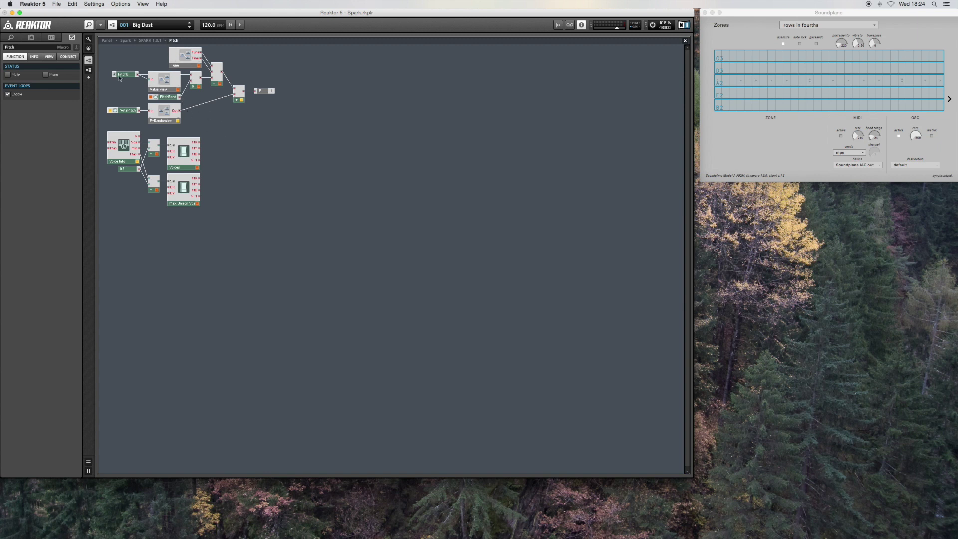
Add a Receive named TB-P inside Pitch, connected to the TB-P send.
{"action": "right_click", "coordinate": [219, 126]}
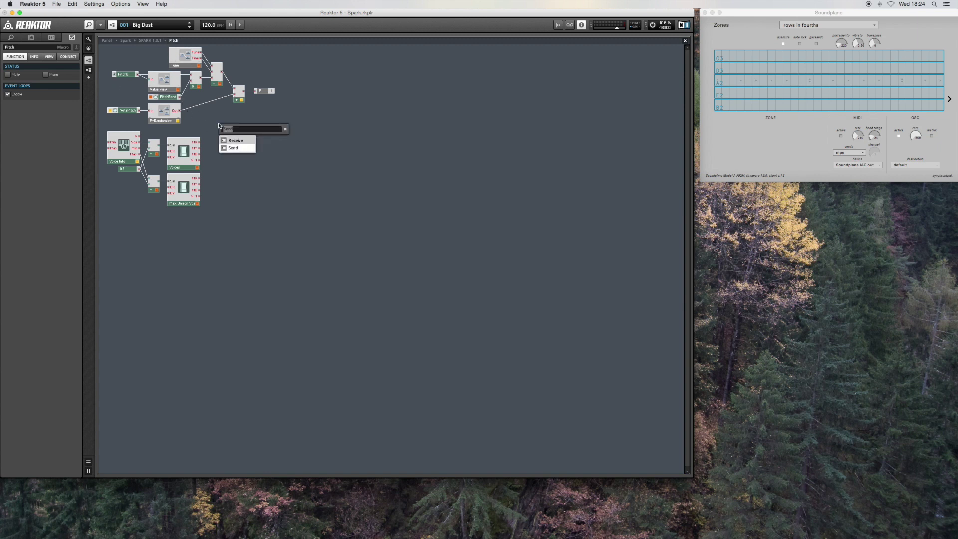
{"action": "left_click", "coordinate": [234, 142]}
{"action": "double_click", "coordinate": [19, 48]}
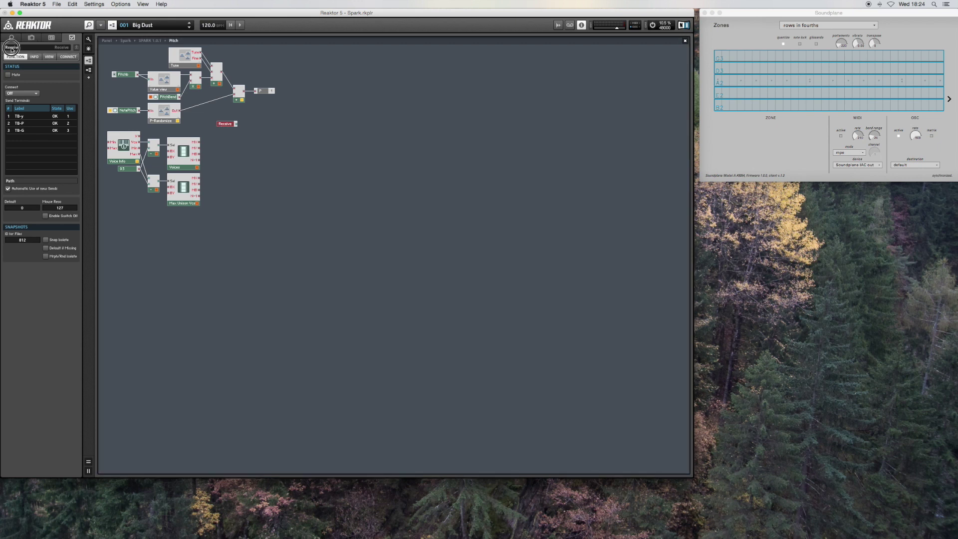
{"action": "type", "text": "TB-P"}
{"action": "key", "text": "Return"}
{"action": "left_click", "coordinate": [35, 94]}
{"action": "left_click", "coordinate": [15, 106]}
{"action": "left_click_drag", "start_coordinate": [224, 125], "coordinate": [204, 121]}
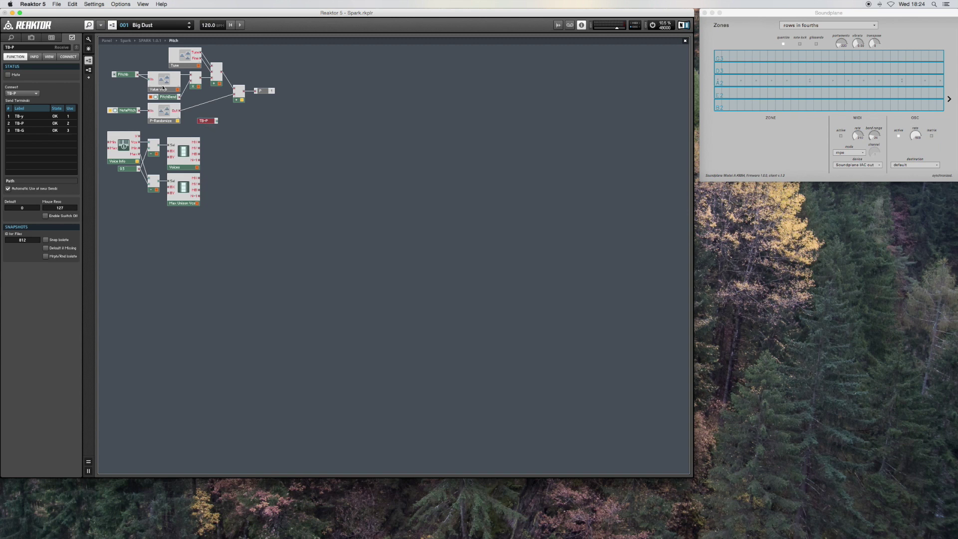
Delete P-Randomize, NotePitch, PitchBend, X, Value view and Pitchb, and wire TB-P into the adder.
{"action": "left_click", "coordinate": [164, 116]}
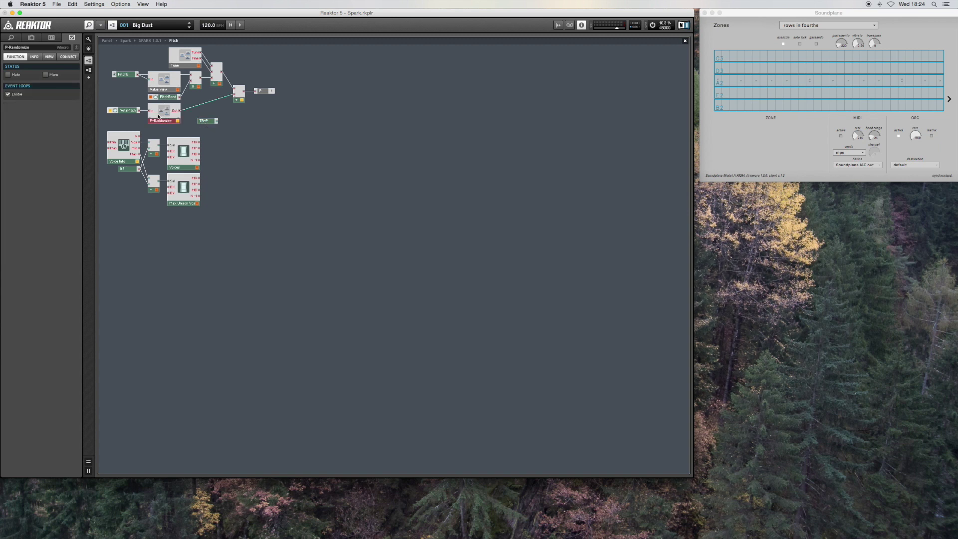
{"action": "key", "text": "Delete"}
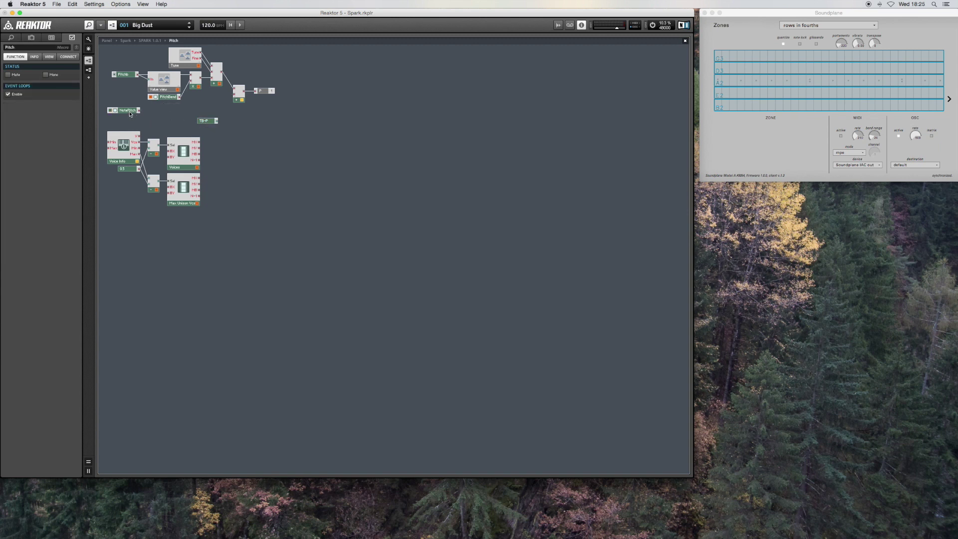
{"action": "left_click", "coordinate": [193, 86]}
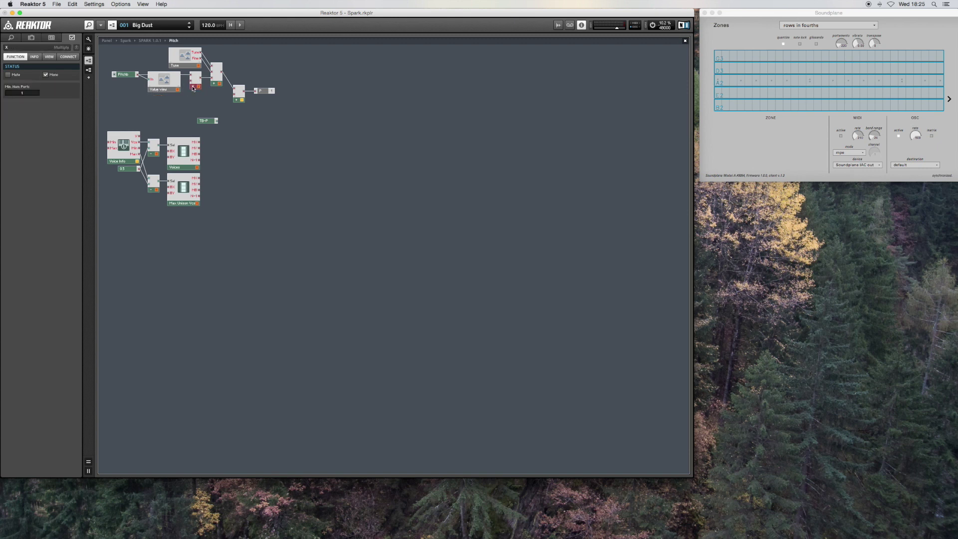
{"action": "key", "text": "Delete"}
{"action": "left_click", "coordinate": [159, 89]}
{"action": "key", "text": "Delete"}
{"action": "left_click", "coordinate": [123, 77]}
{"action": "key", "text": "Delete"}
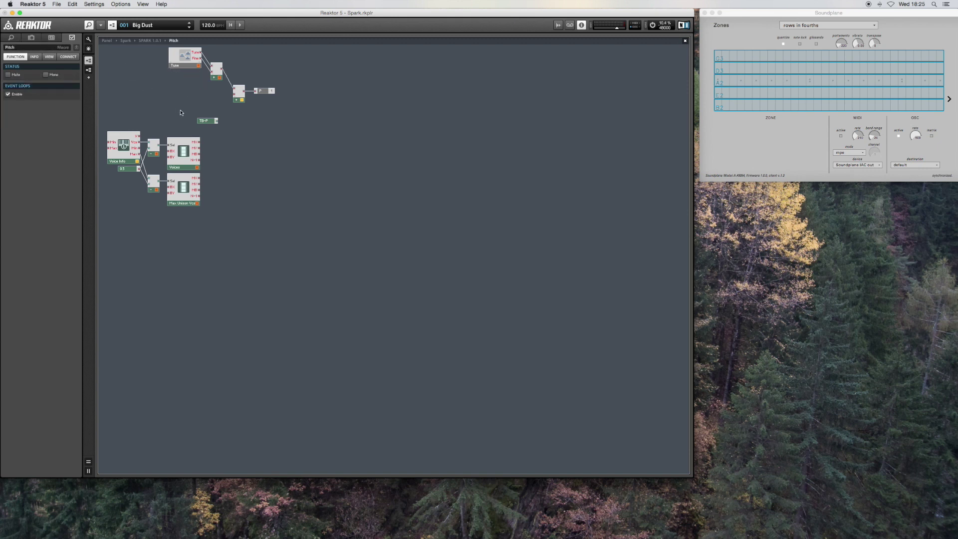
{"action": "left_click_drag", "start_coordinate": [203, 121], "coordinate": [233, 94]}
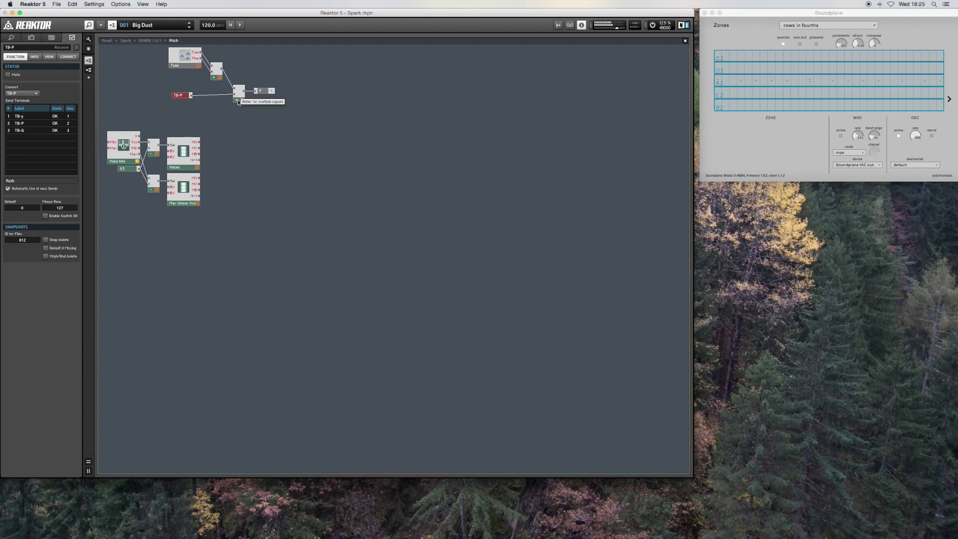
{"action": "left_click", "coordinate": [122, 41]}
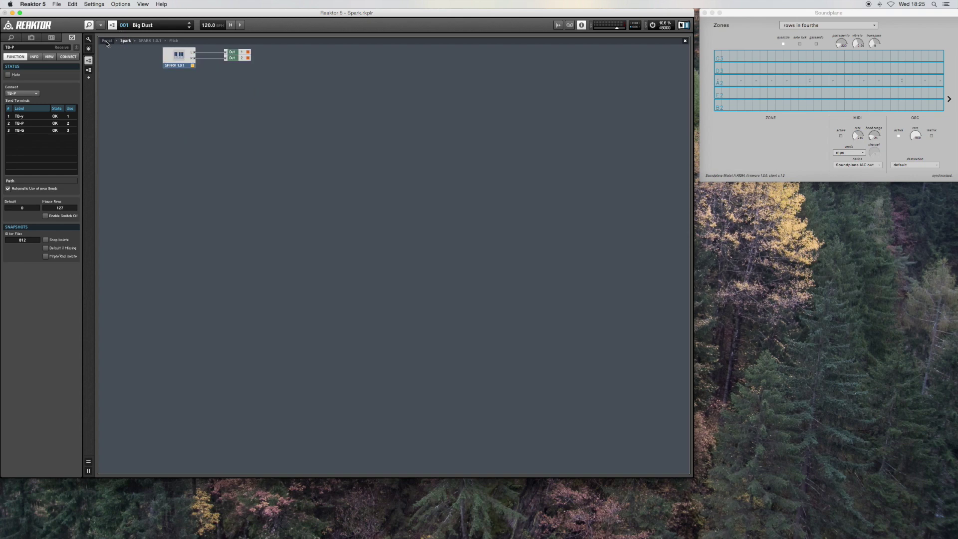
In panel edit mode, untick Visible for T3D-OSC so its controls vanish from the Spark panel.
{"action": "left_click", "coordinate": [106, 41]}
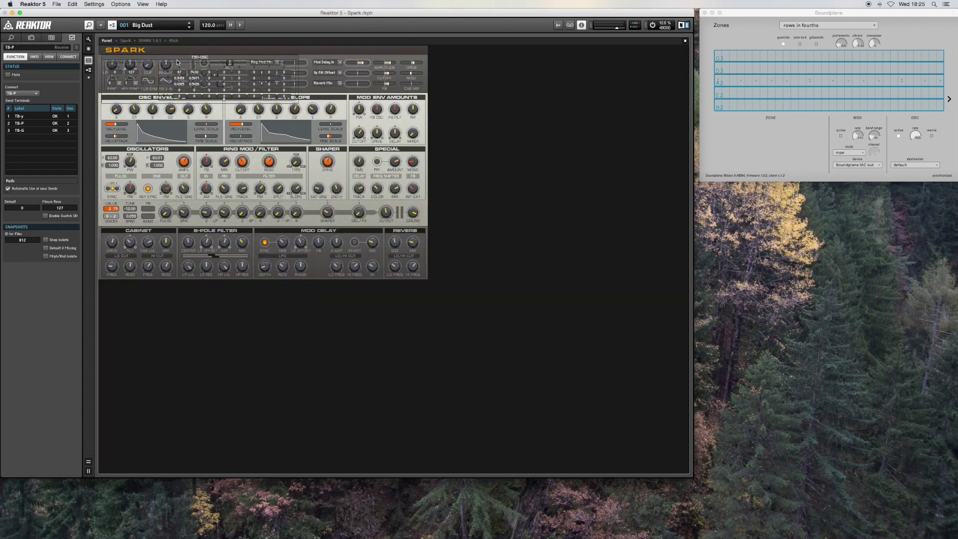
{"action": "left_click", "coordinate": [89, 39]}
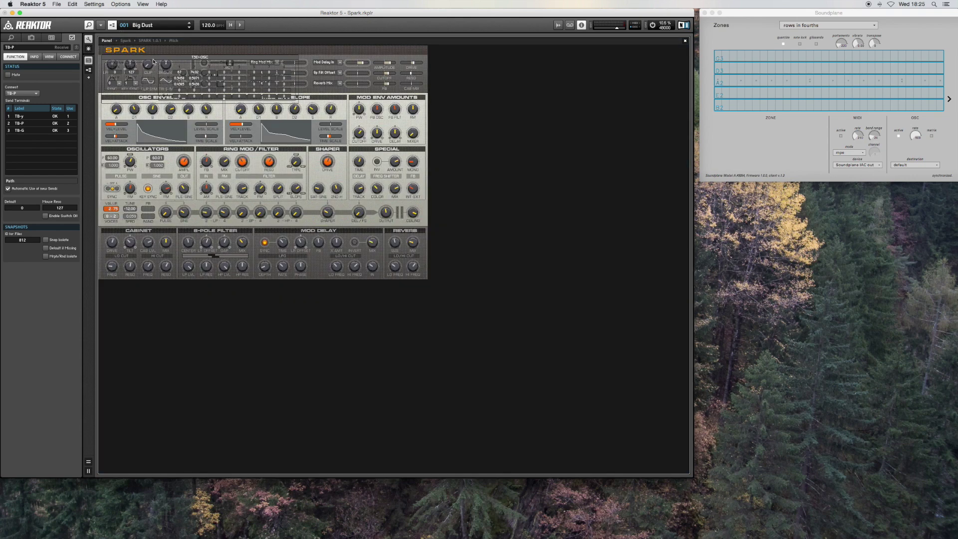
{"action": "left_click_drag", "start_coordinate": [153, 81], "coordinate": [154, 298]}
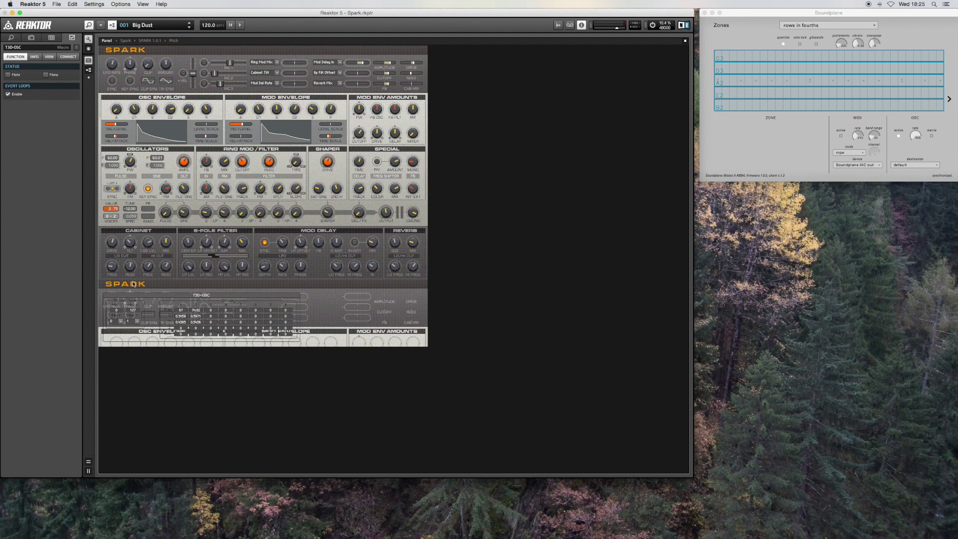
{"action": "left_click", "coordinate": [49, 56]}
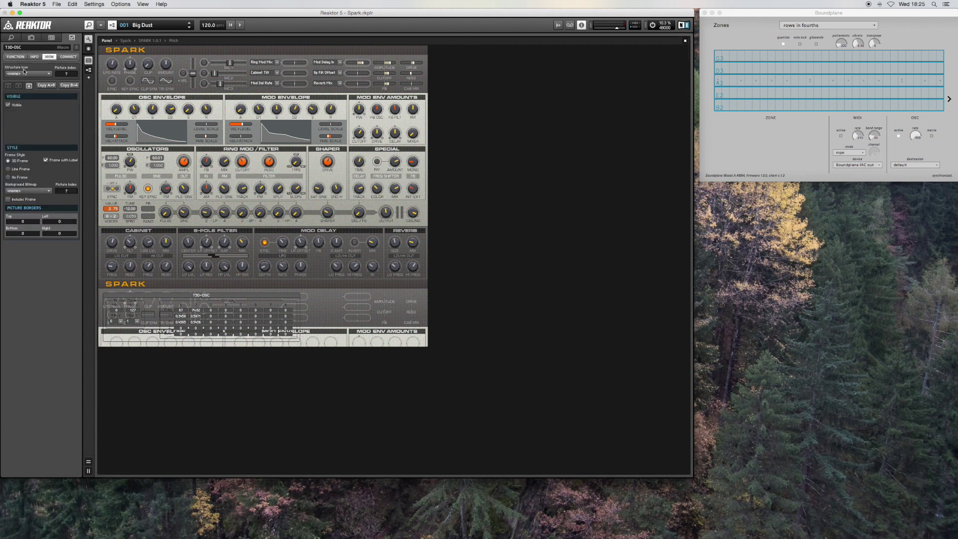
{"action": "left_click", "coordinate": [10, 104]}
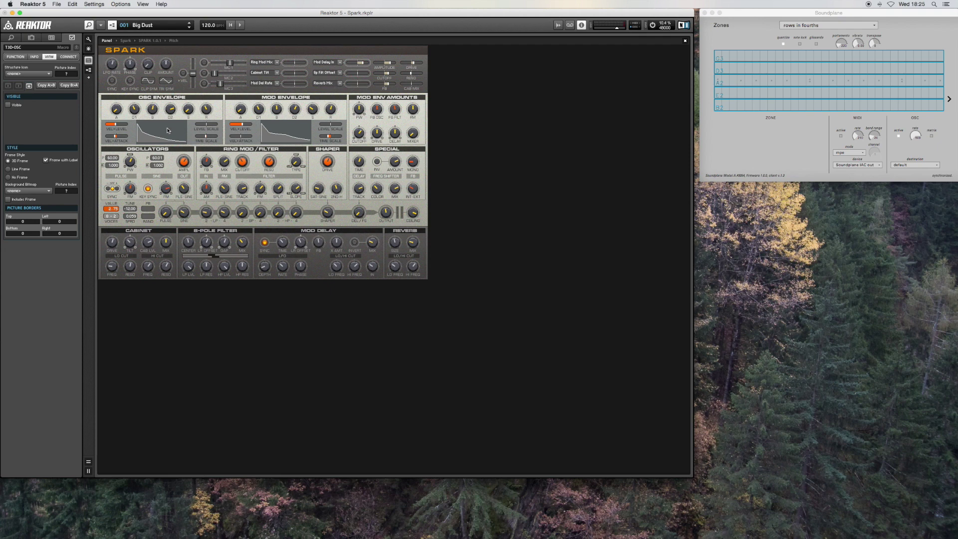
{"action": "mouse_move", "coordinate": [168, 130]}
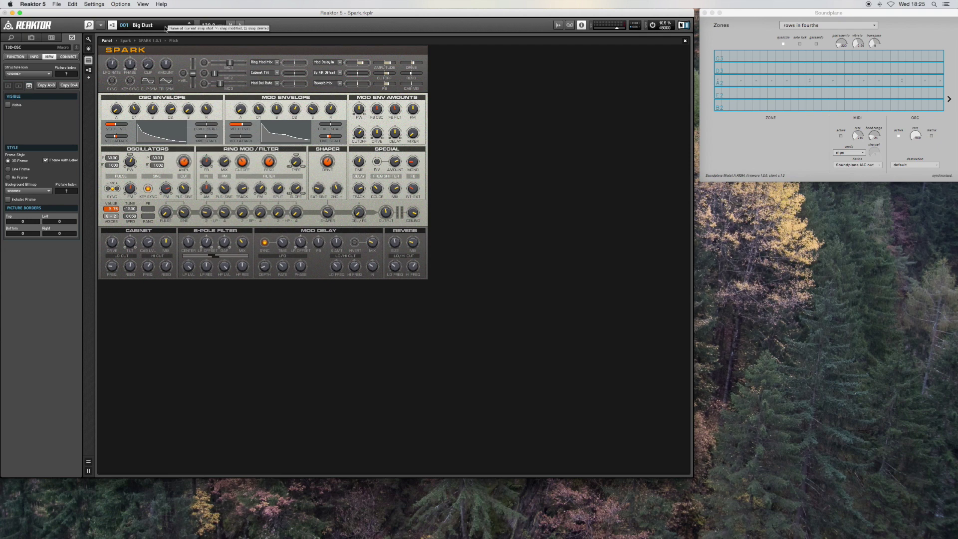
{"action": "left_click", "coordinate": [140, 28]}
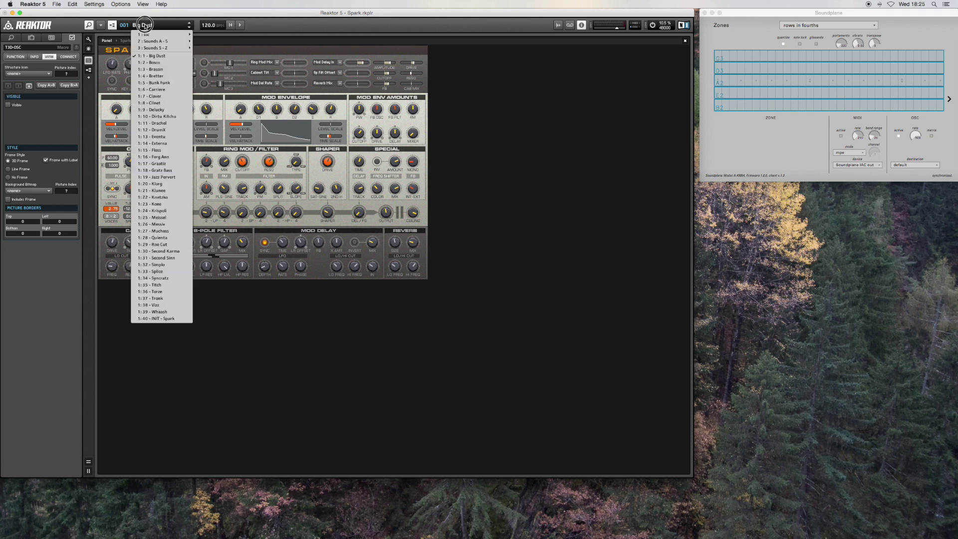
Load snapshot 004 Bretter, then open the Generator macro inside SPARK 1.0.1.
{"action": "left_click", "coordinate": [161, 76]}
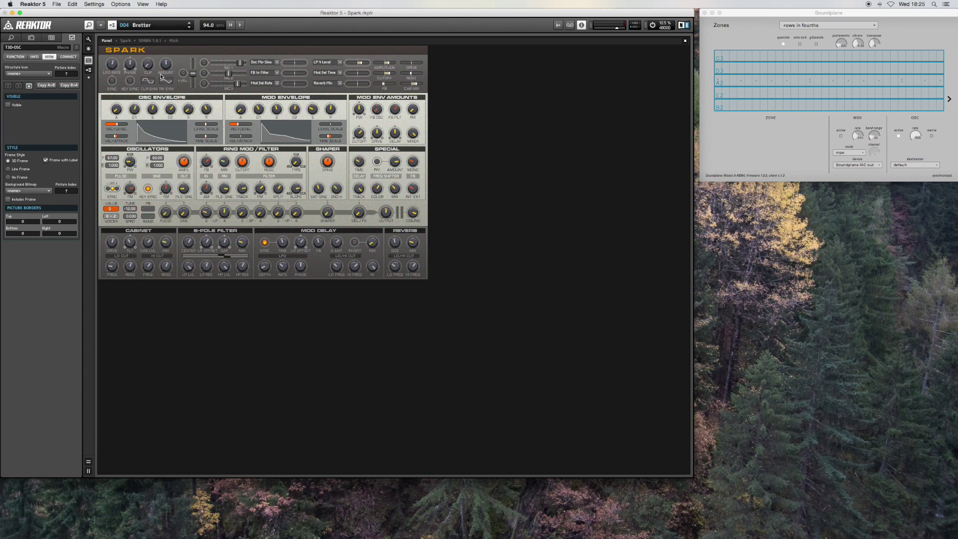
{"action": "left_click", "coordinate": [125, 40]}
{"action": "double_click", "coordinate": [174, 62]}
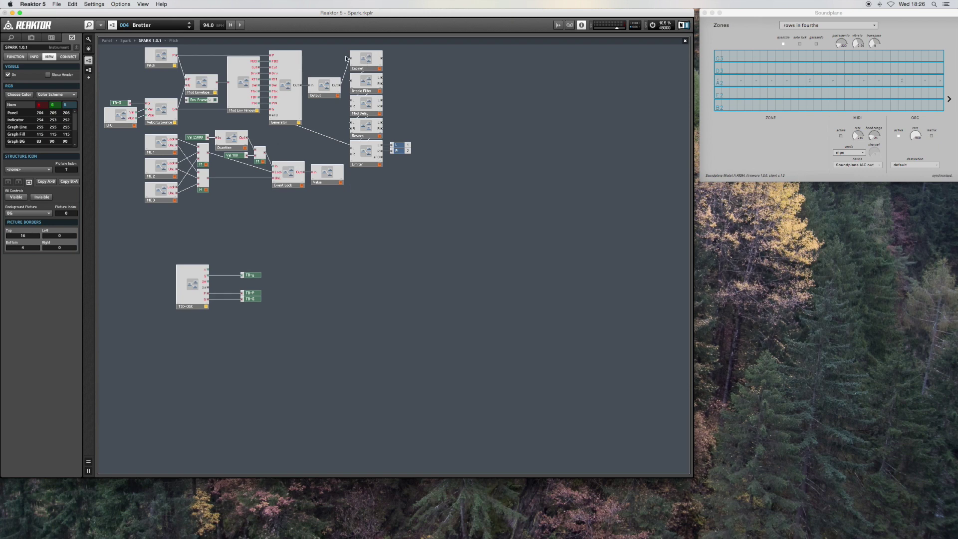
{"action": "double_click", "coordinate": [285, 88]}
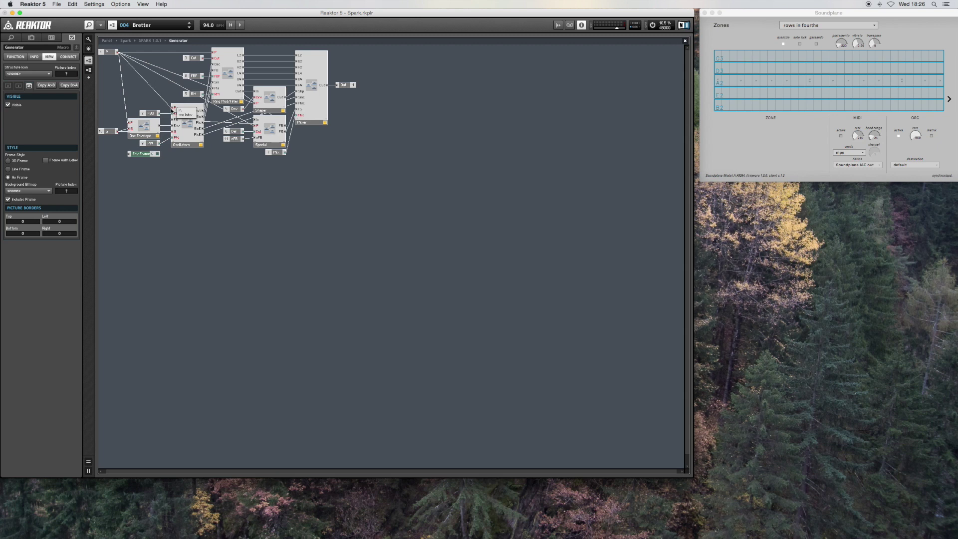
{"action": "left_click", "coordinate": [93, 4]}
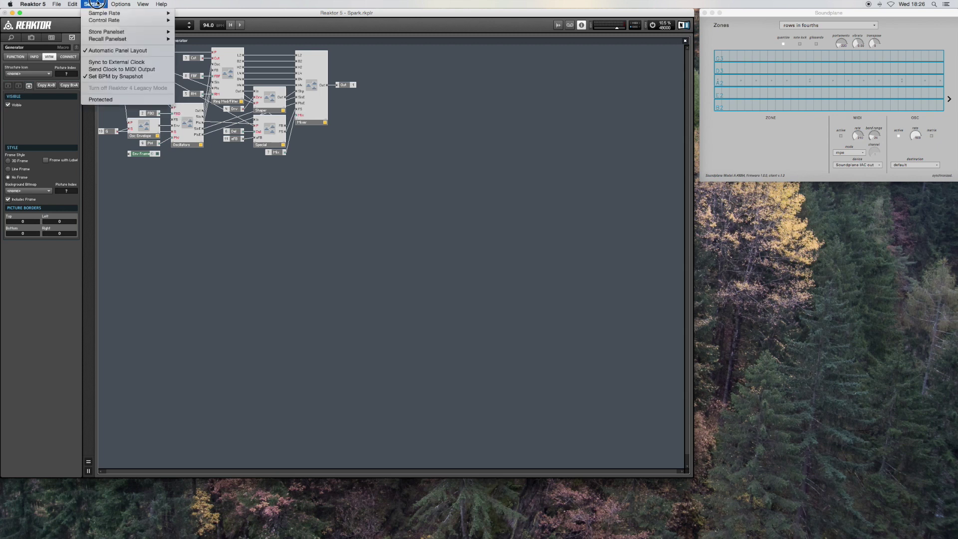
{"action": "left_click", "coordinate": [204, 227]}
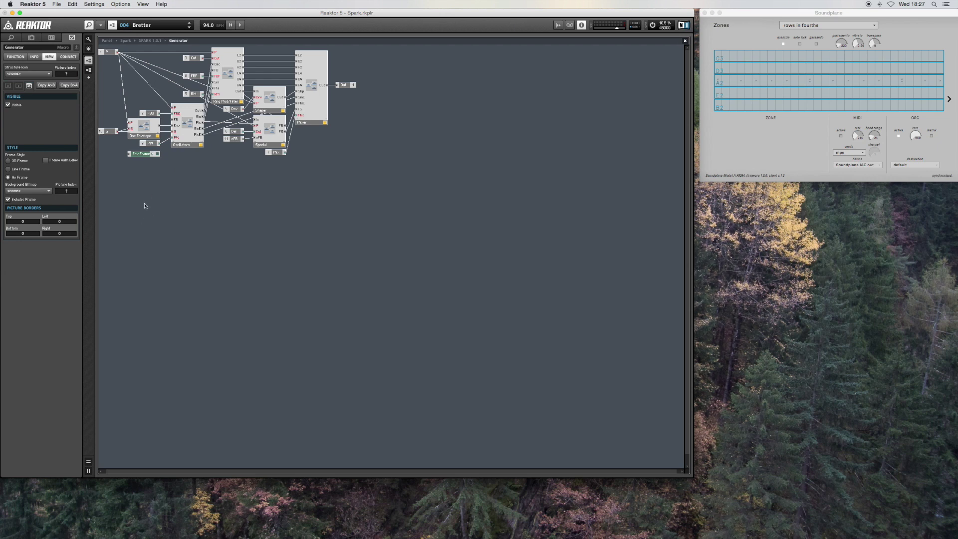
Add an In Port to the Generator and name it Env.
{"action": "double_click", "coordinate": [147, 257]}
{"action": "type", "text": "in"}
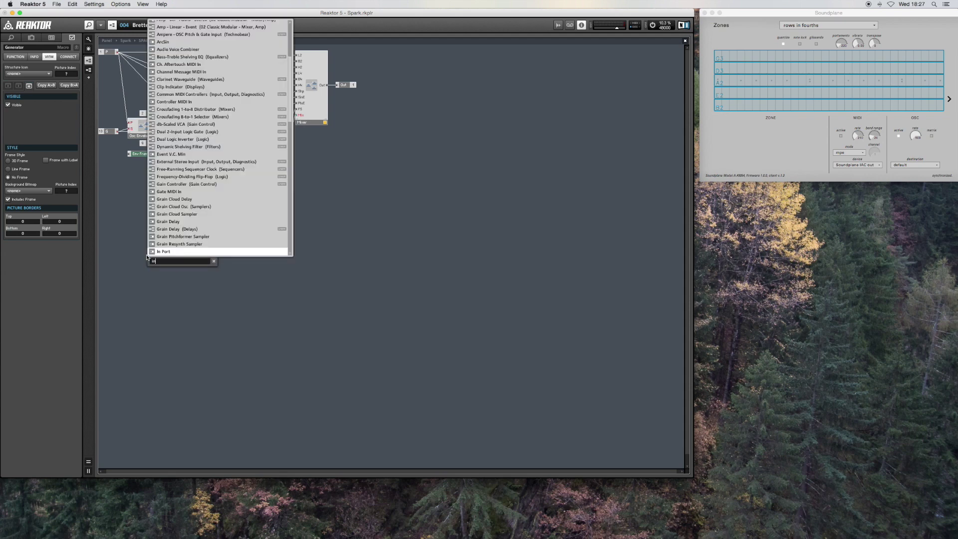
{"action": "key", "text": "Return"}
{"action": "left_click_drag", "start_coordinate": [147, 258], "coordinate": [132, 205]}
{"action": "left_click", "coordinate": [15, 47]}
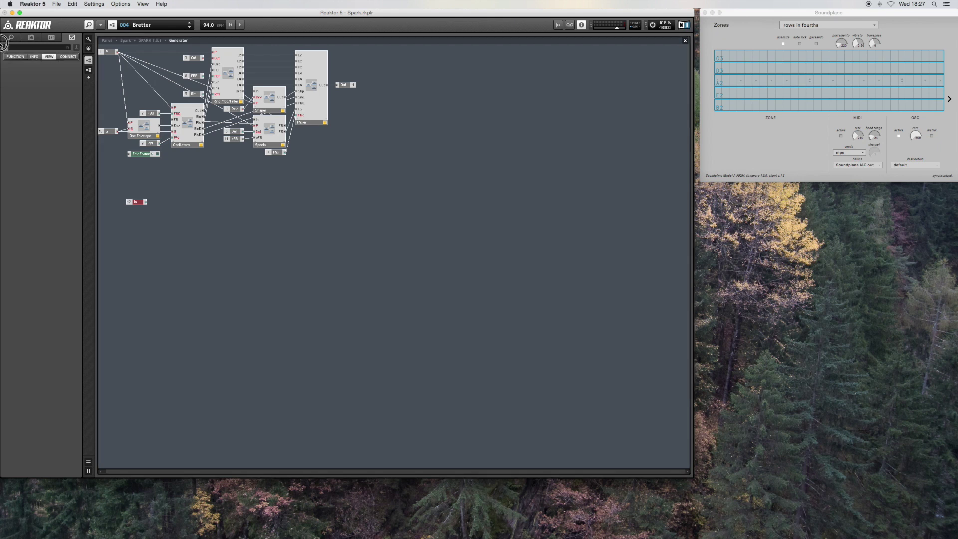
{"action": "type", "text": "Env"}
Delete Osc Envelope and wire the Env port into the Oscillators' Env input.
{"action": "left_click", "coordinate": [142, 136]}
{"action": "key", "text": "Delete"}
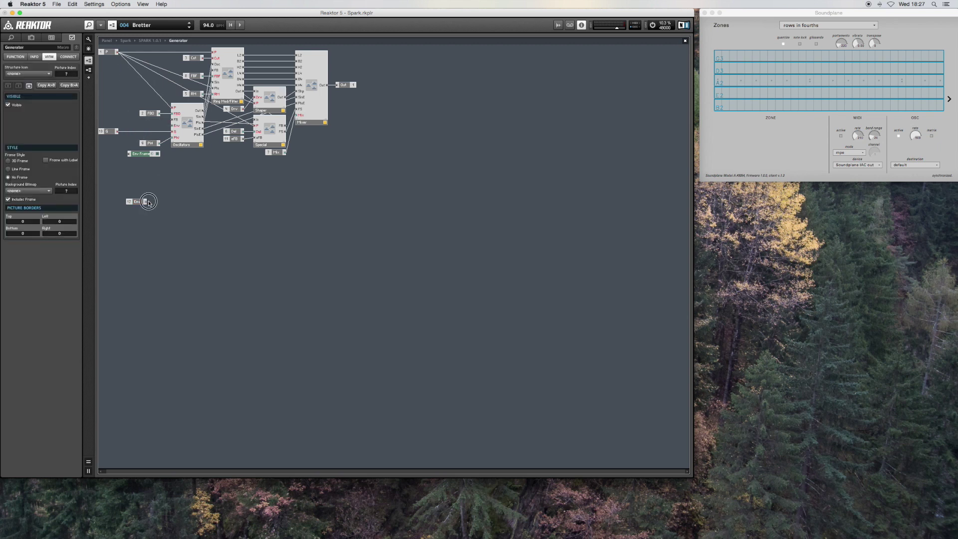
{"action": "left_click_drag", "start_coordinate": [145, 201], "coordinate": [172, 126]}
{"action": "left_click_drag", "start_coordinate": [137, 203], "coordinate": [150, 124]}
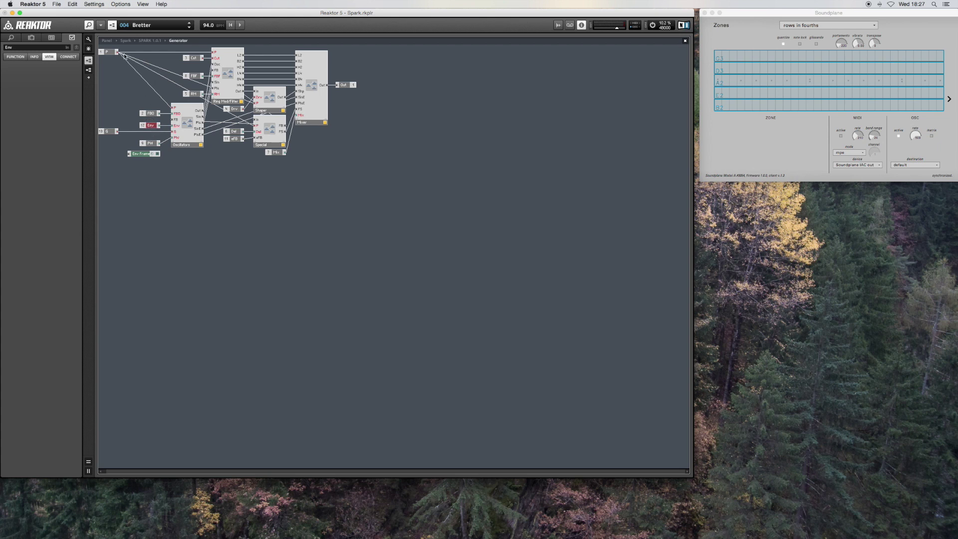
{"action": "left_click", "coordinate": [125, 41]}
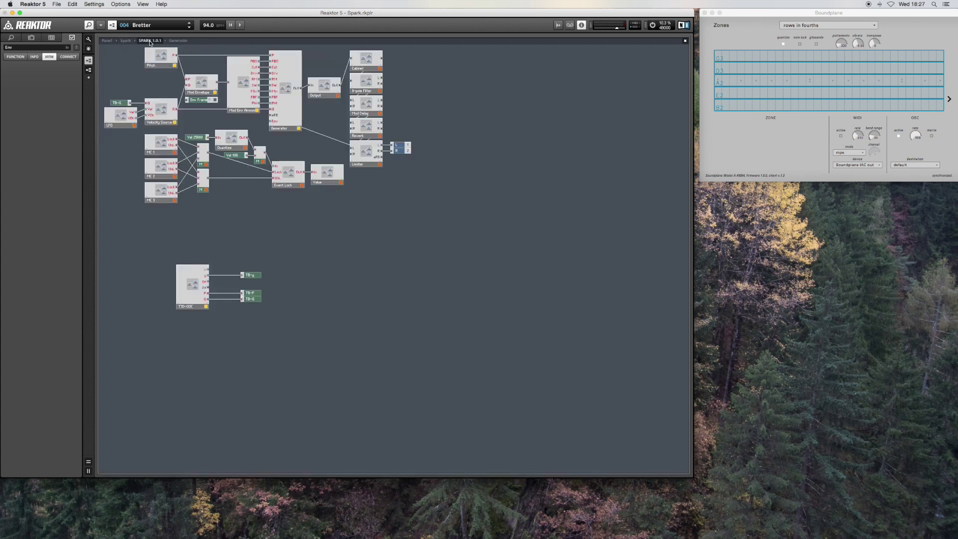
Wire a T3D-OSC output into the Generator's Env input, then check the Spark panel.
{"action": "left_click", "coordinate": [149, 40]}
{"action": "left_click_drag", "start_coordinate": [207, 275], "coordinate": [269, 121]}
{"action": "left_click", "coordinate": [106, 41]}
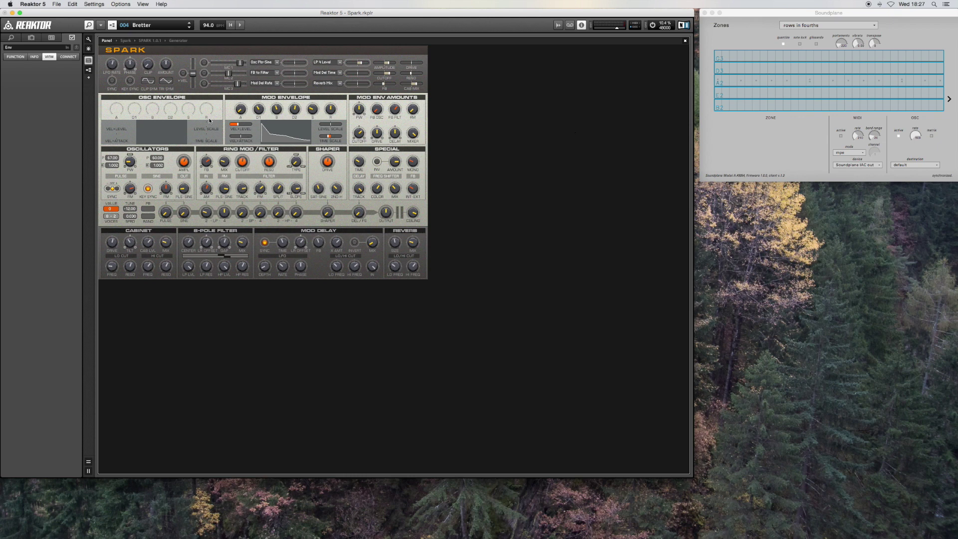
{"action": "left_click", "coordinate": [129, 43]}
{"action": "left_click", "coordinate": [130, 44]}
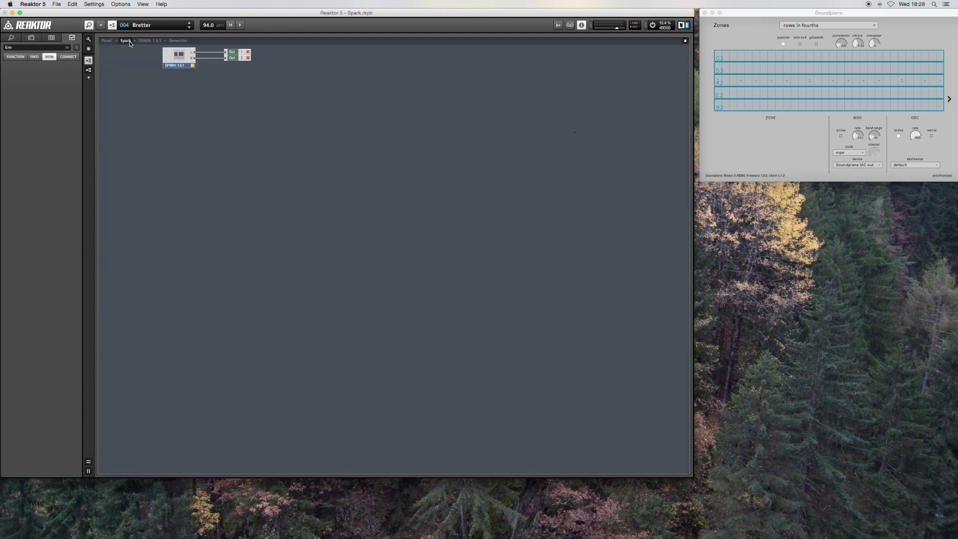
{"action": "double_click", "coordinate": [178, 56]}
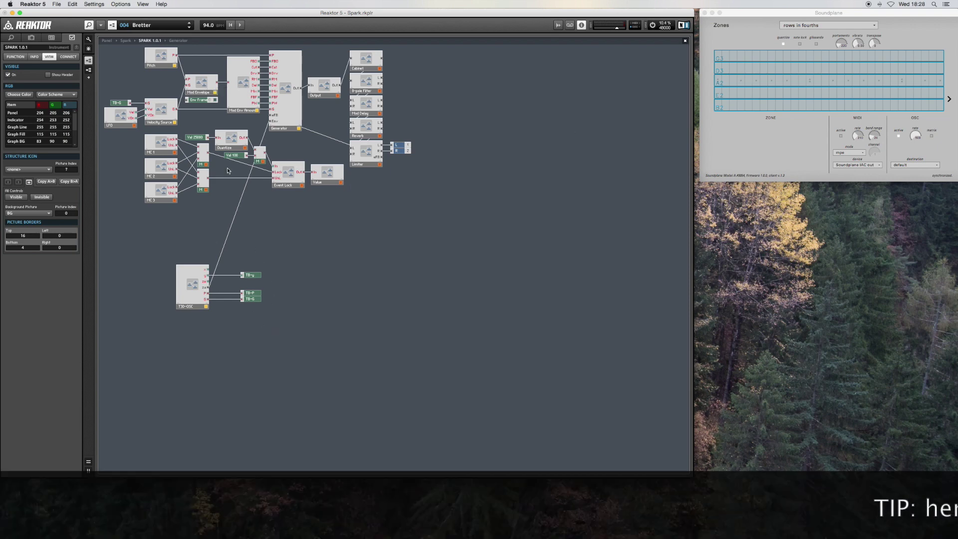
Add a Receive module beside Mod Envelope named TB-y, connected to the TB-y send.
{"action": "left_click", "coordinate": [312, 271]}
{"action": "double_click", "coordinate": [312, 271]}
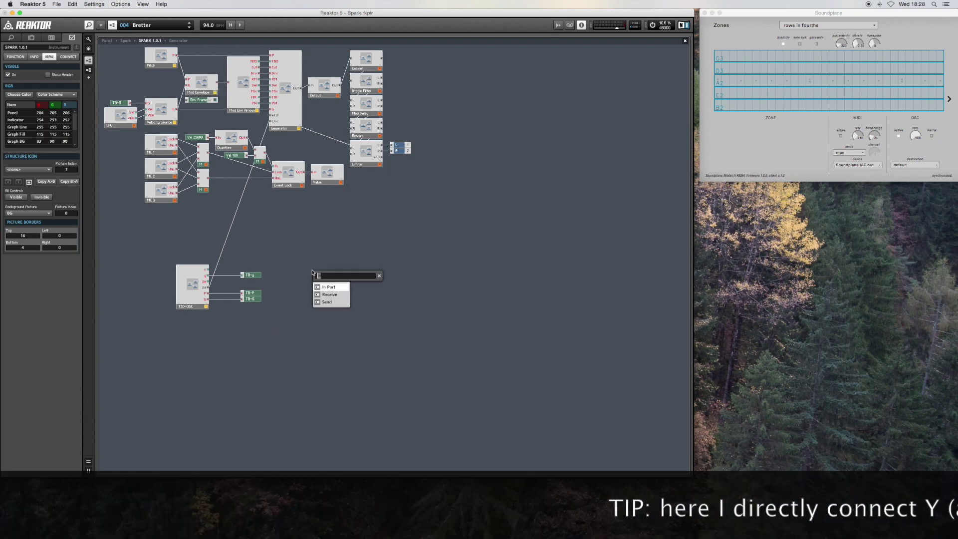
{"action": "key", "text": "Down"}
{"action": "key", "text": "Return"}
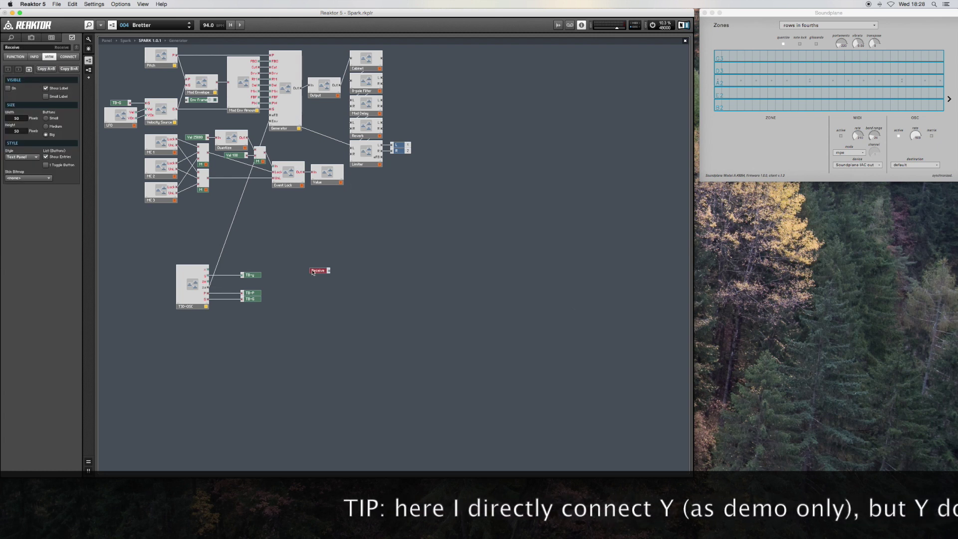
{"action": "left_click_drag", "start_coordinate": [313, 272], "coordinate": [153, 83]}
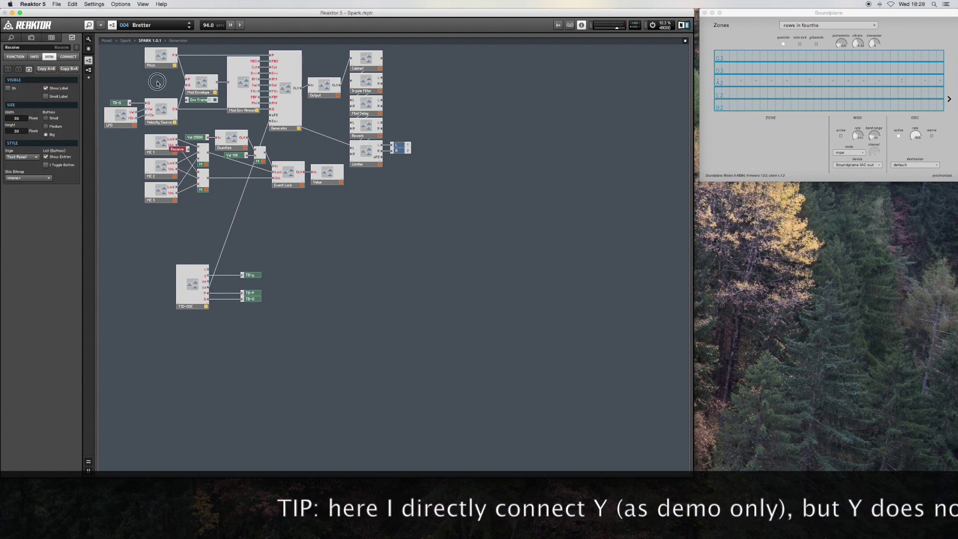
{"action": "left_click", "coordinate": [27, 48]}
{"action": "type", "text": "TB-"}
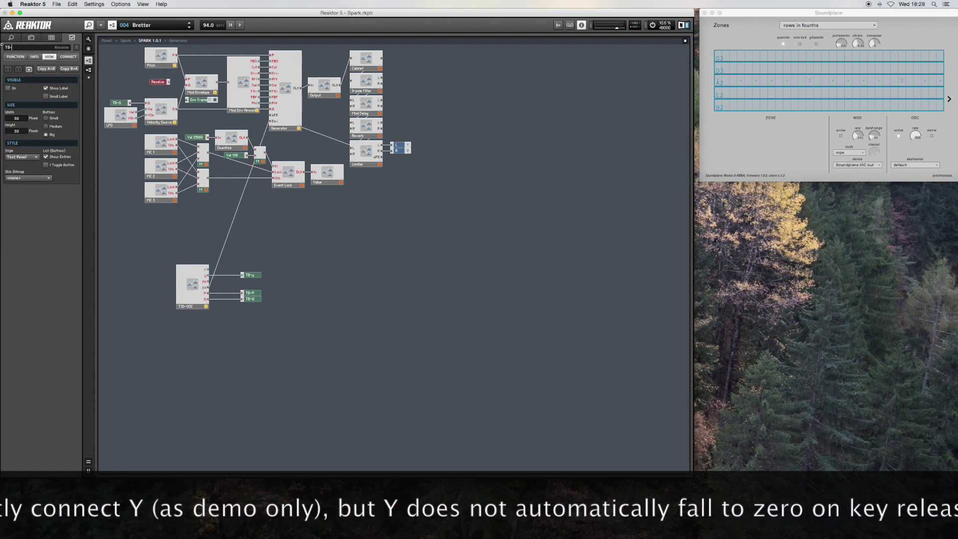
{"action": "type", "text": "y"}
{"action": "key", "text": "Return"}
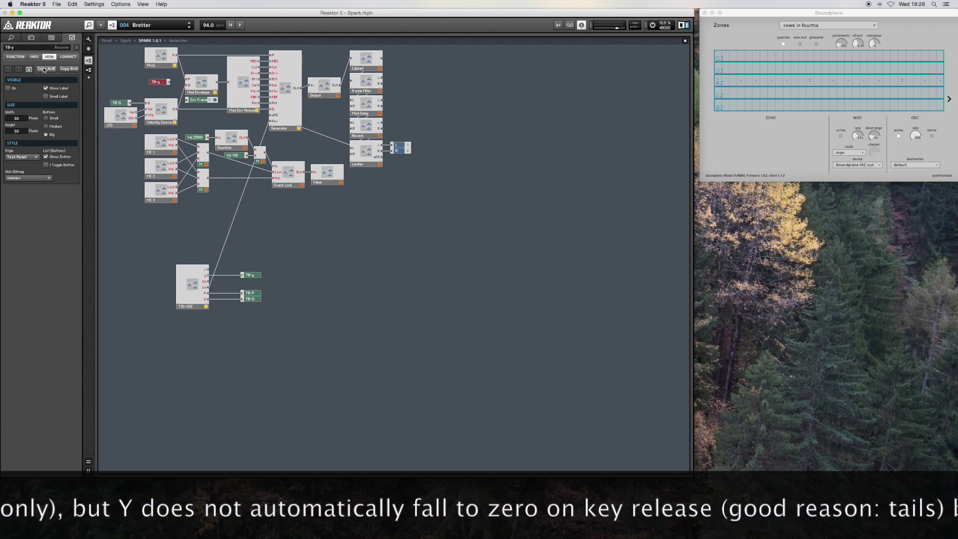
{"action": "left_click", "coordinate": [68, 57]}
{"action": "left_click", "coordinate": [15, 57]}
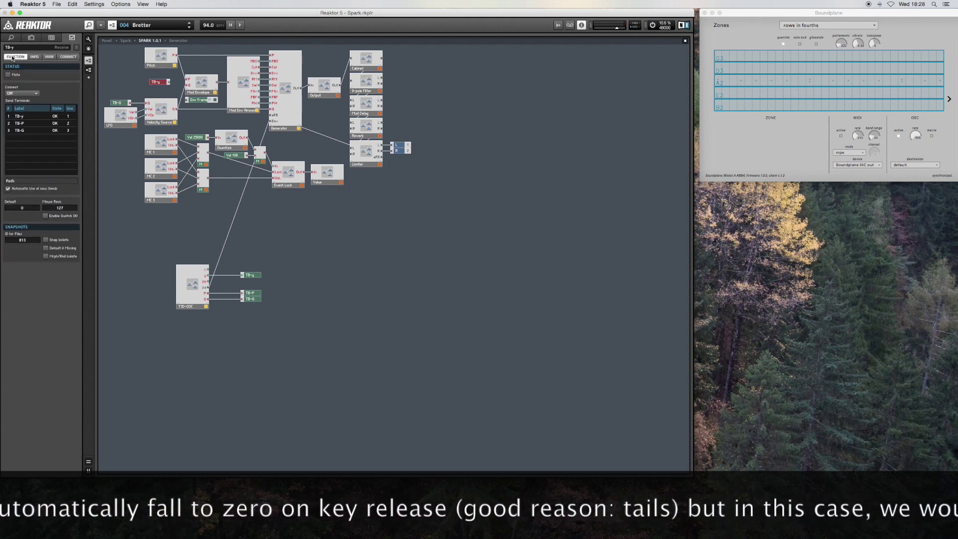
{"action": "left_click", "coordinate": [20, 93]}
{"action": "left_click", "coordinate": [17, 104]}
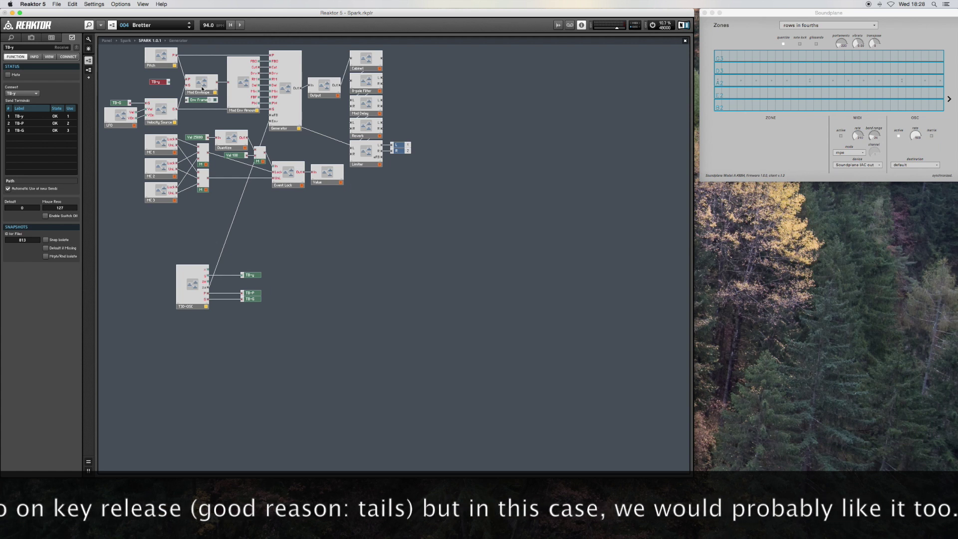
Delete the Mod Envelope and wire TB-y into Mod Env Amount.
{"action": "left_click", "coordinate": [211, 88]}
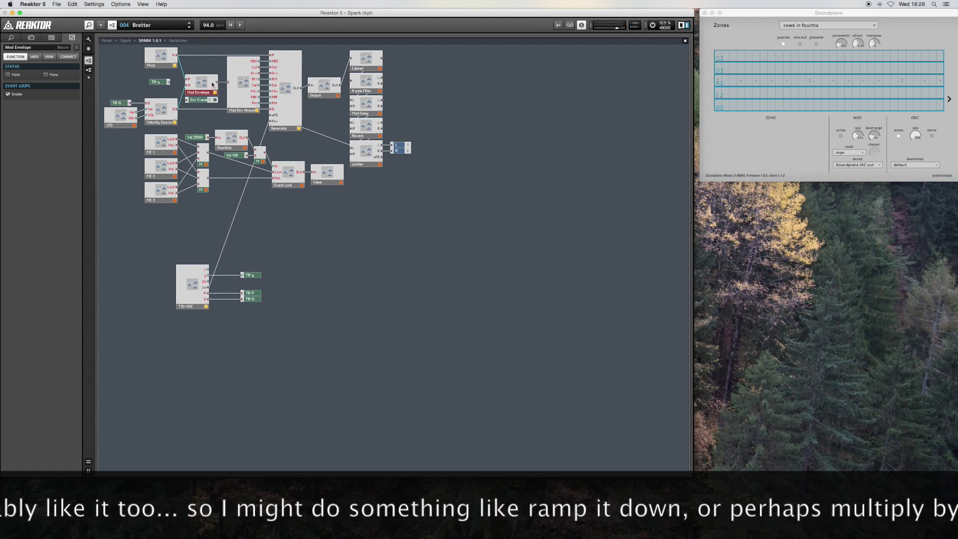
{"action": "key", "text": "Delete"}
{"action": "left_click_drag", "start_coordinate": [169, 82], "coordinate": [229, 82]}
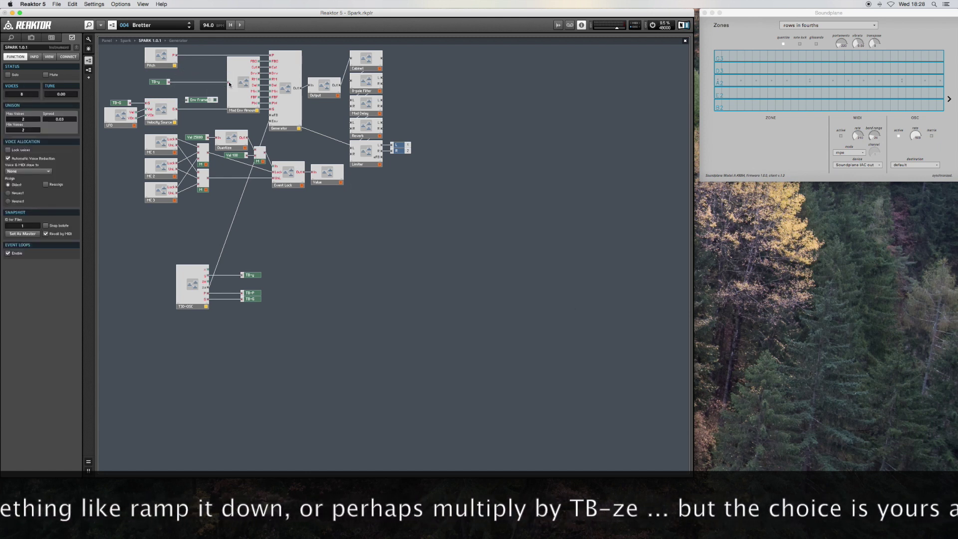
{"action": "left_click", "coordinate": [107, 41]}
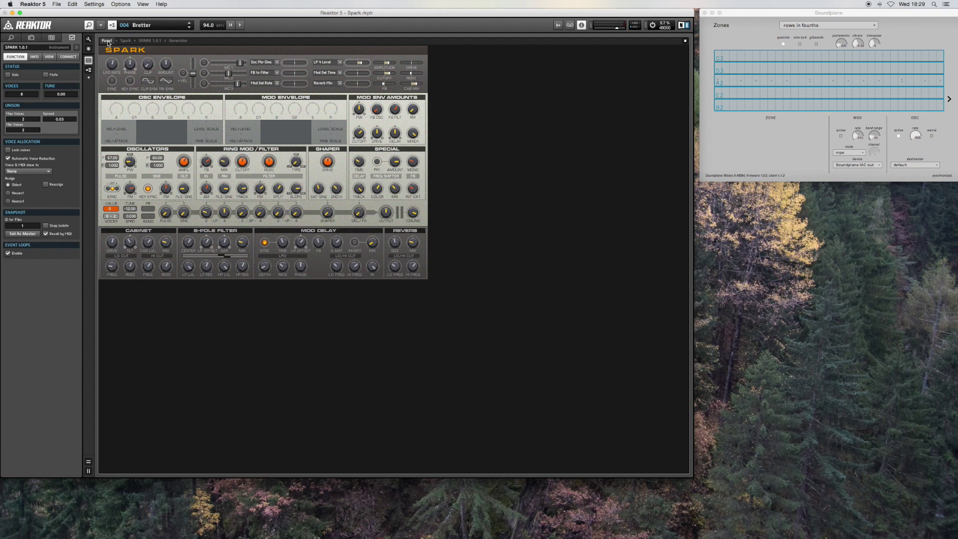
Bring QuickTime Player to the front from the Dock.
{"action": "mouse_move", "coordinate": [508, 535]}
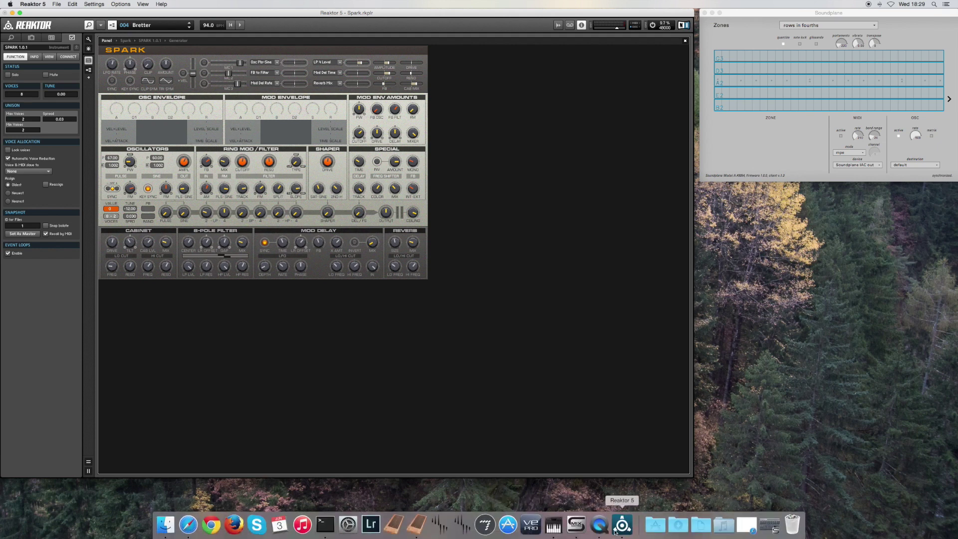
{"action": "left_click", "coordinate": [599, 523]}
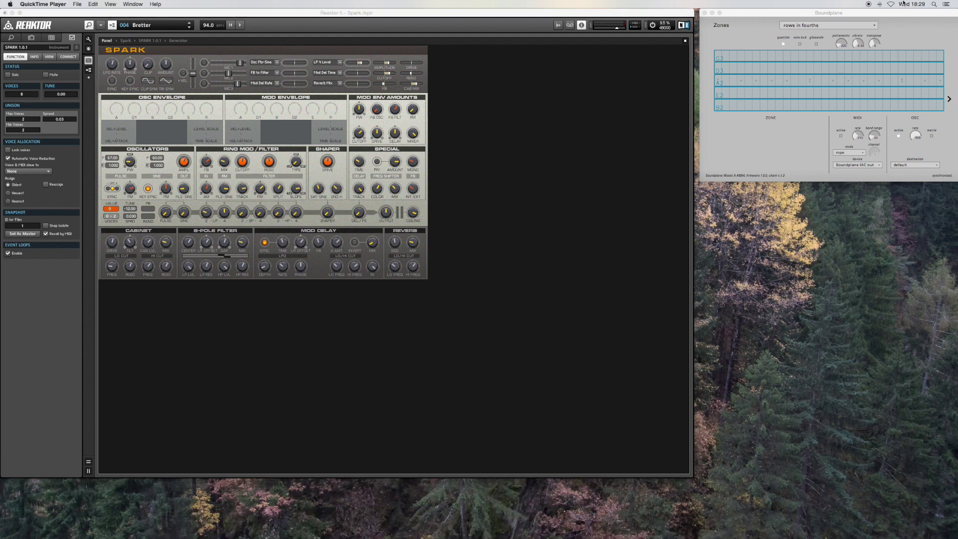